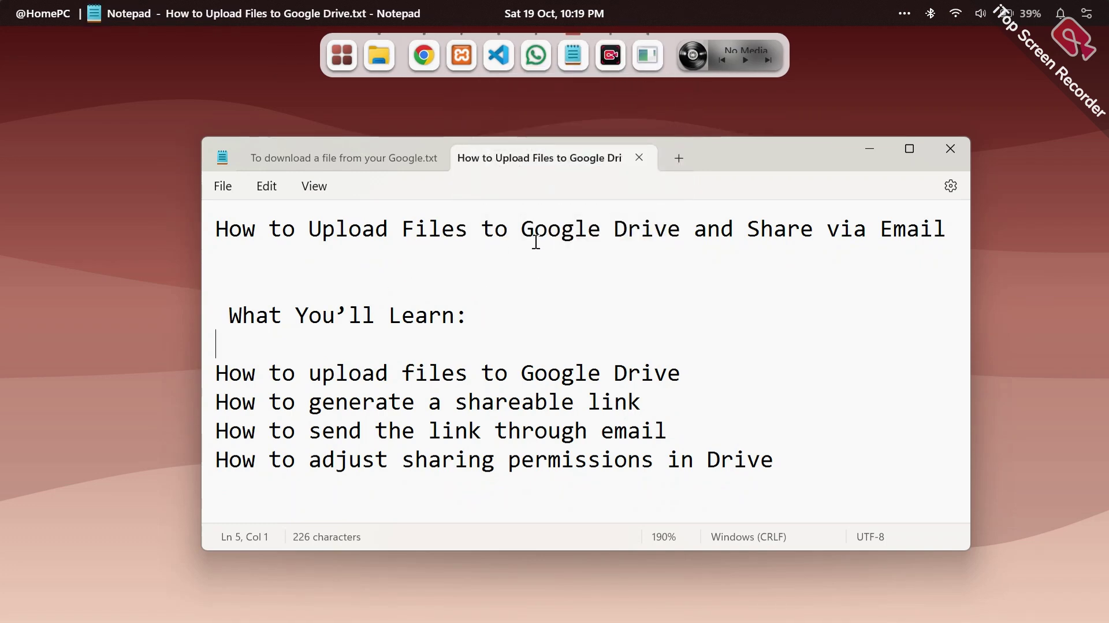
Step: Highlight 'Google Drive' and 'Share via Email' in the title, then the upload line
{"action": "left_click_drag", "start_coordinate": [521, 238], "coordinate": [657, 236]}
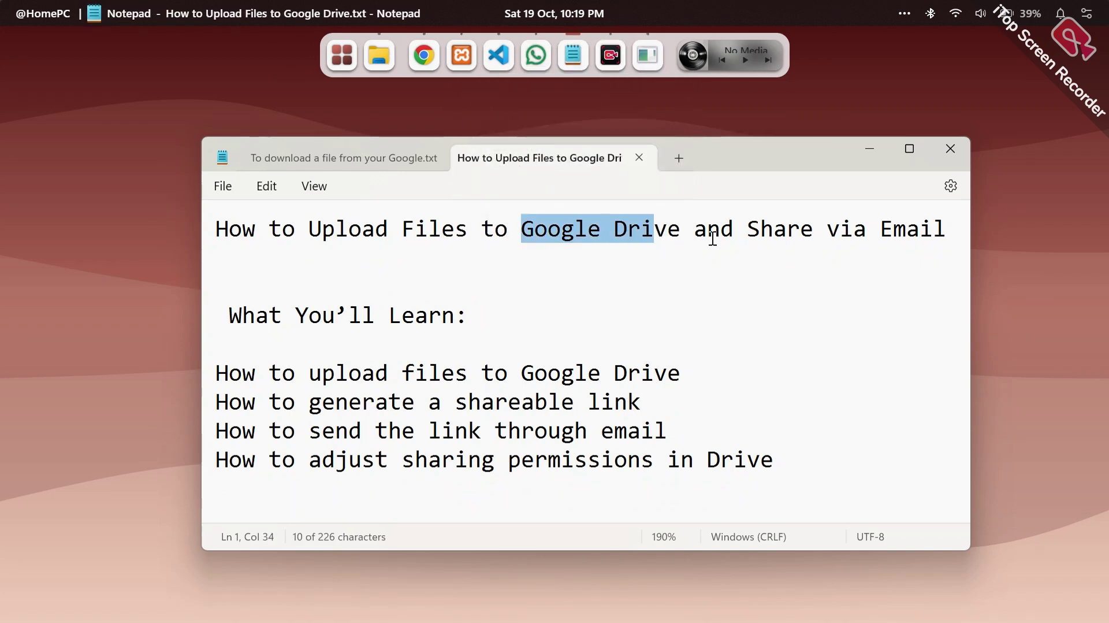
{"action": "left_click_drag", "start_coordinate": [734, 234], "coordinate": [959, 234]}
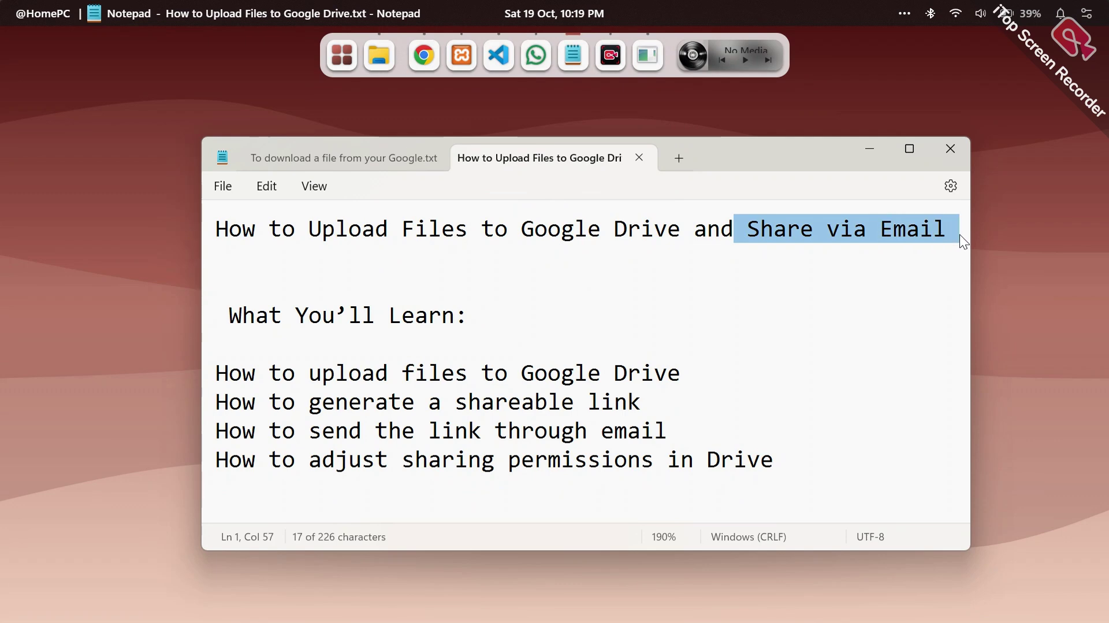
{"action": "left_click", "coordinate": [673, 312]}
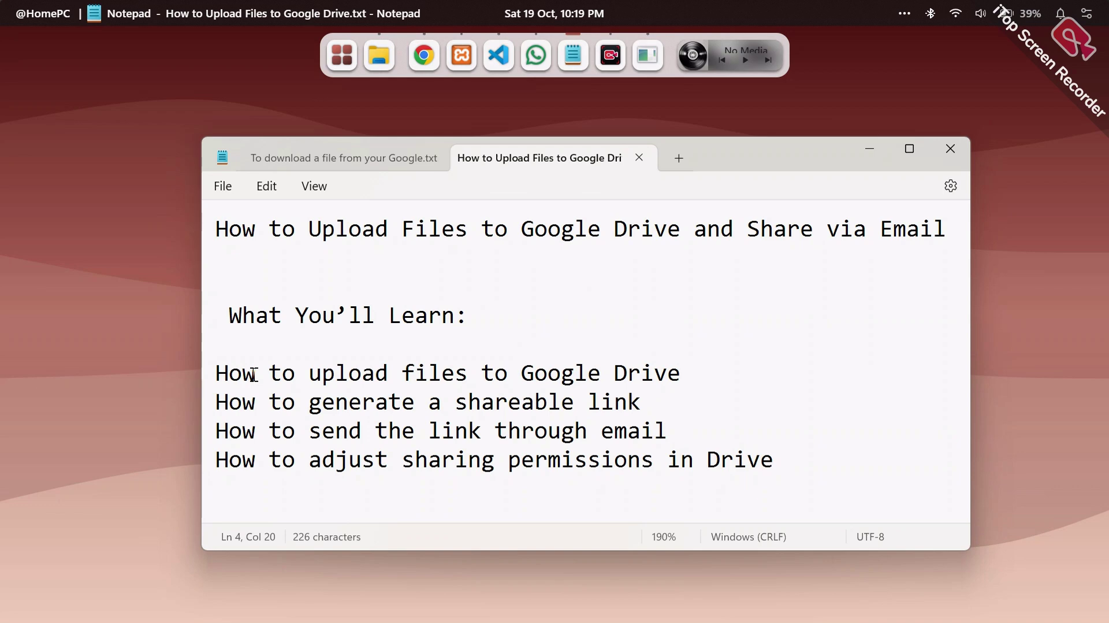
{"action": "left_click_drag", "start_coordinate": [216, 378], "coordinate": [231, 411]}
{"action": "left_click", "coordinate": [663, 399]}
Step: Highlight the email-link line and the word 'sharing', then minimize Notepad
{"action": "left_click", "coordinate": [697, 435]}
{"action": "left_click_drag", "start_coordinate": [698, 435], "coordinate": [188, 428]}
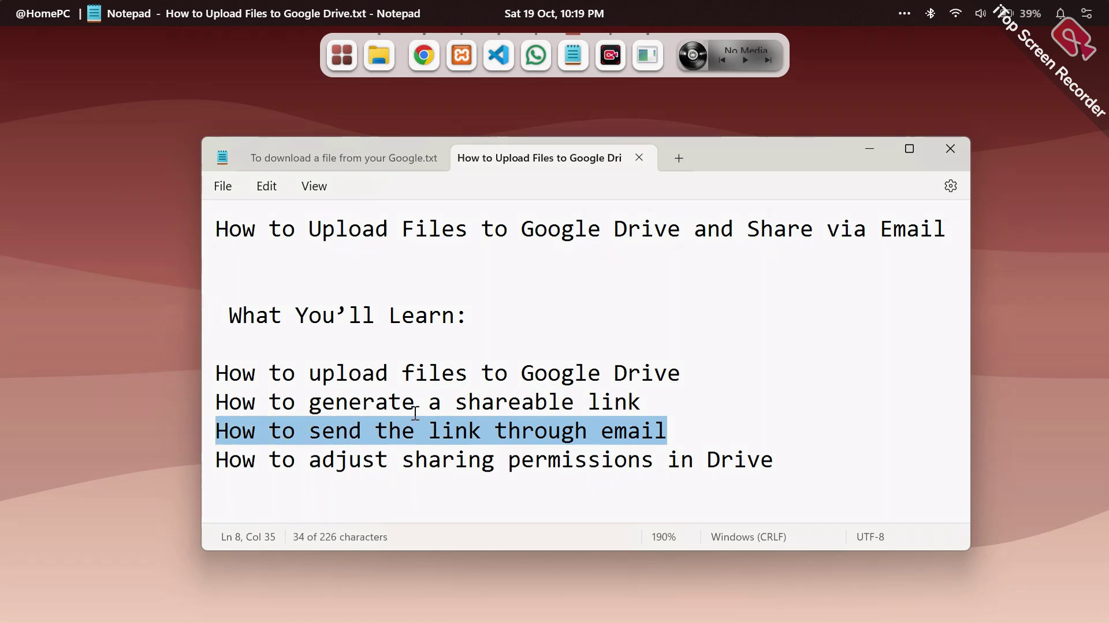
{"action": "left_click", "coordinate": [791, 464]}
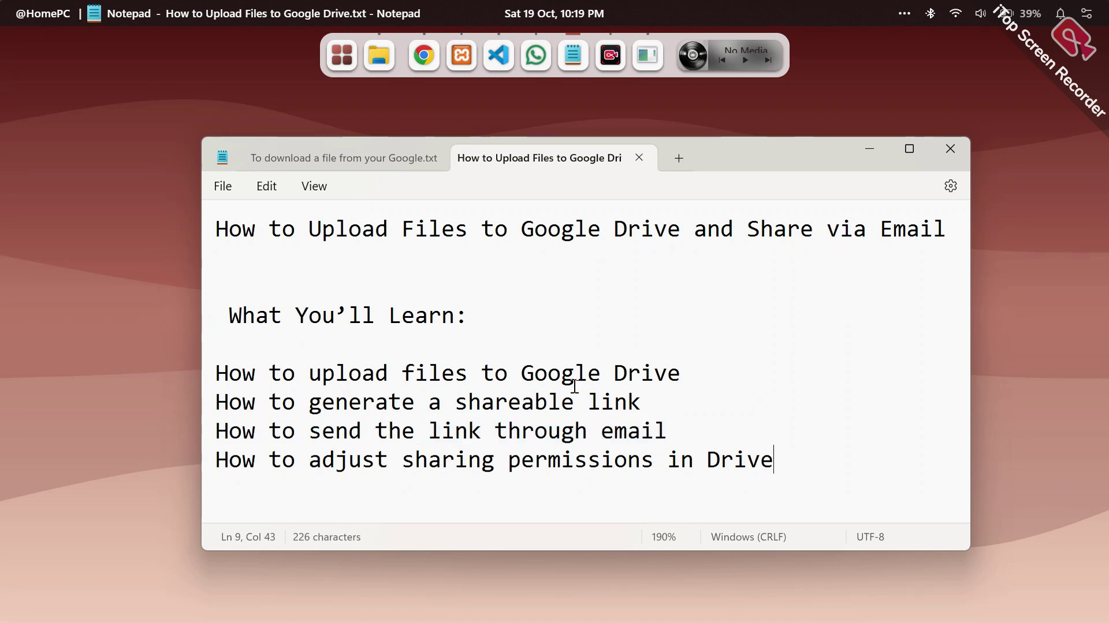
{"action": "double_click", "coordinate": [436, 462]}
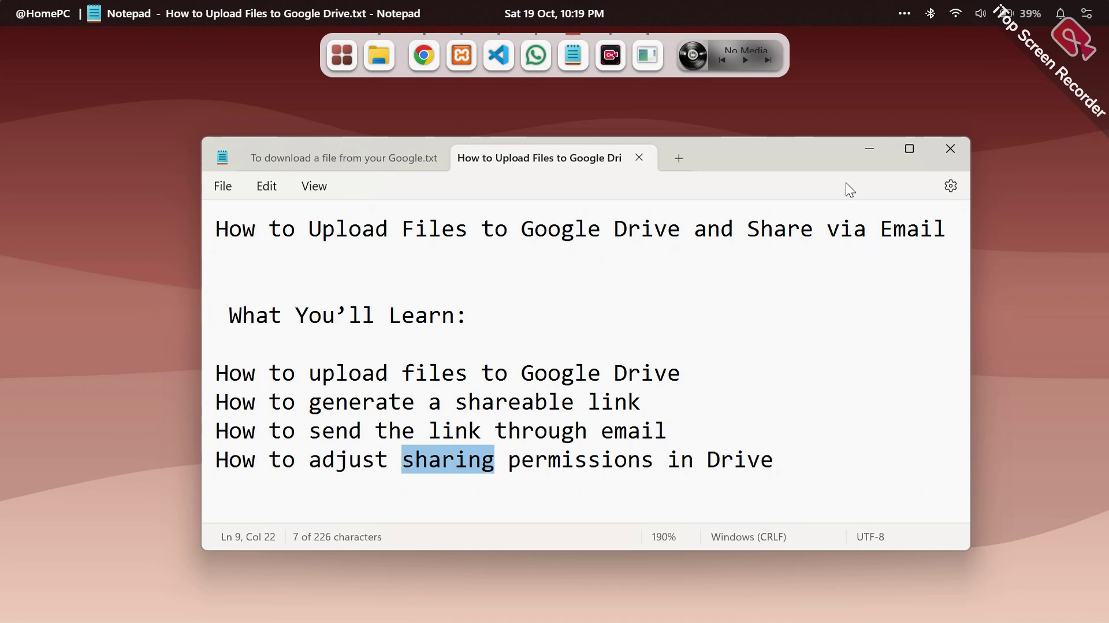
{"action": "left_click", "coordinate": [868, 153]}
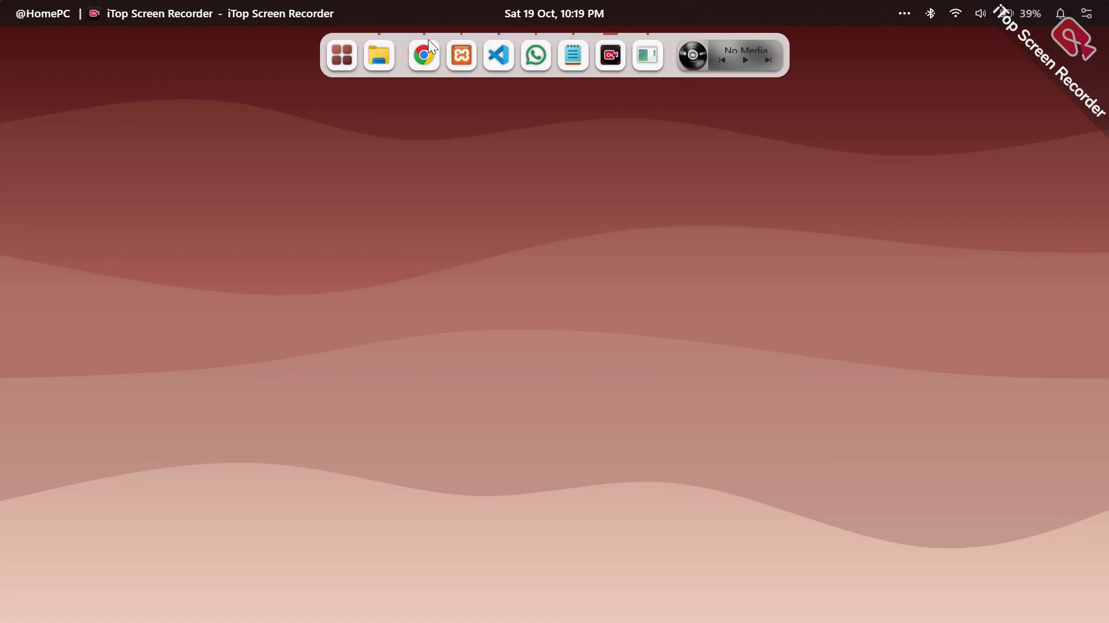
Step: Show the Gmail inbox in Chrome from the dock and reload the page
{"action": "left_click", "coordinate": [407, 60]}
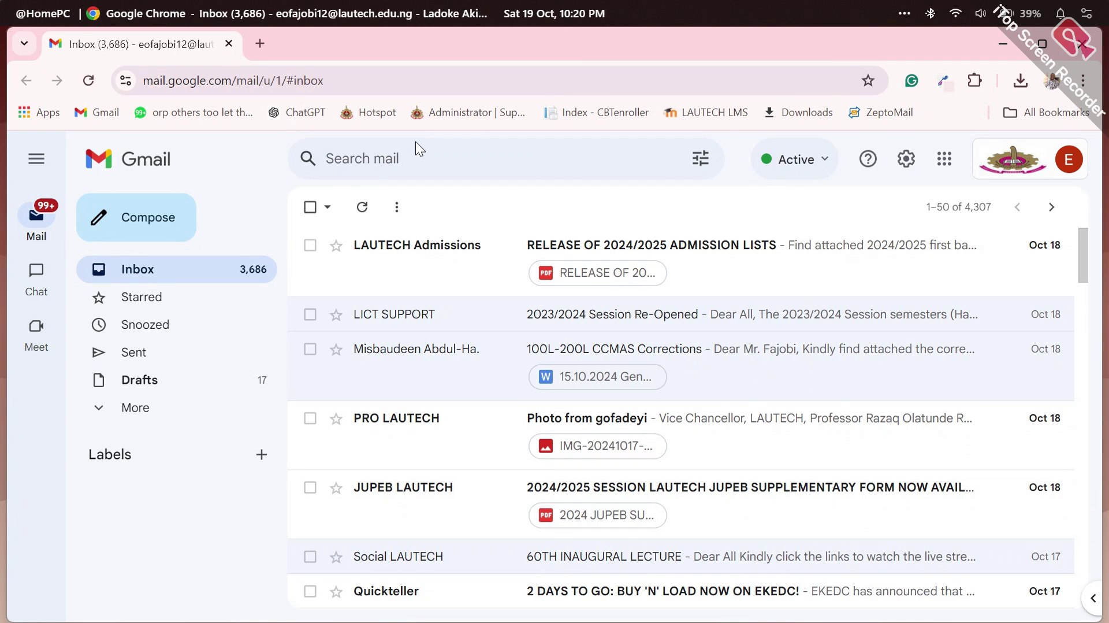
{"action": "left_click", "coordinate": [87, 80]}
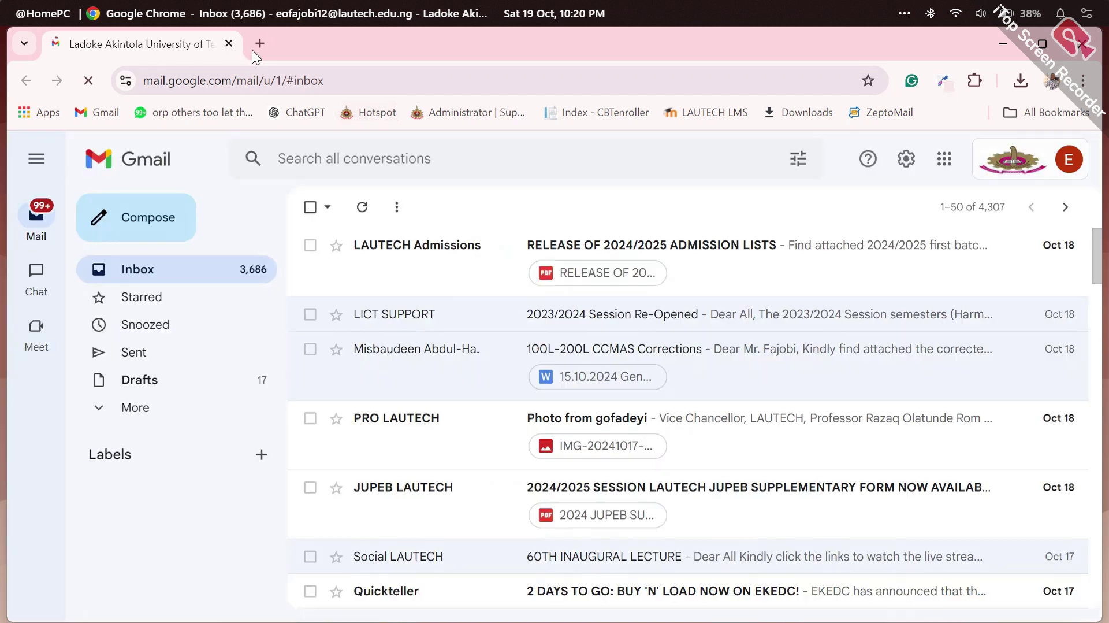
Step: Open a new Chrome tab at drive.google.com
{"action": "left_click", "coordinate": [256, 43]}
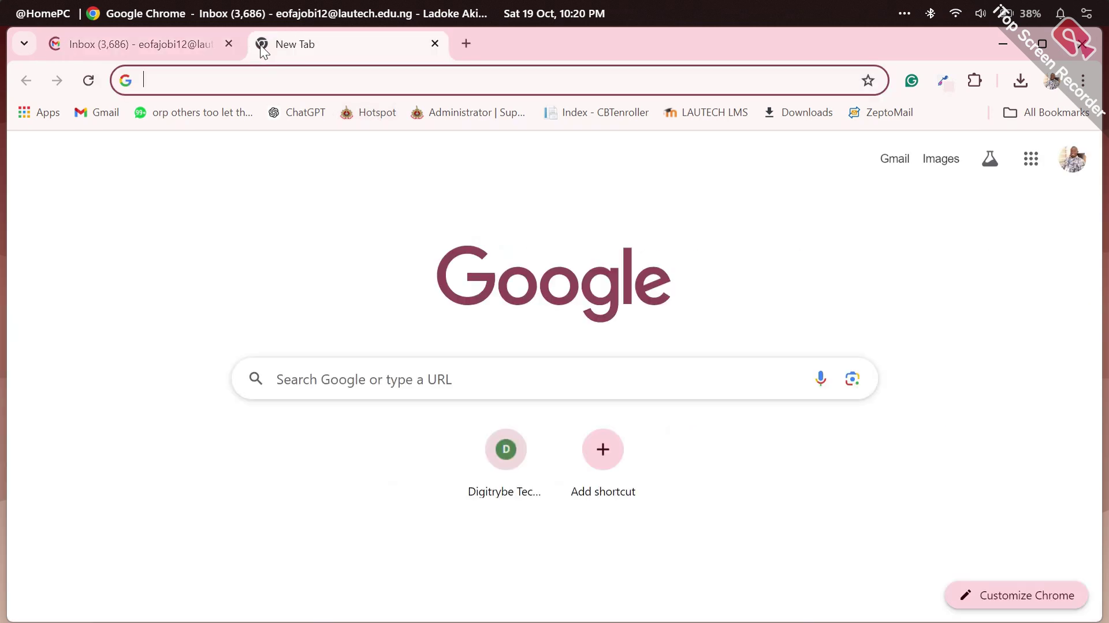
{"action": "type", "text": "drive"}
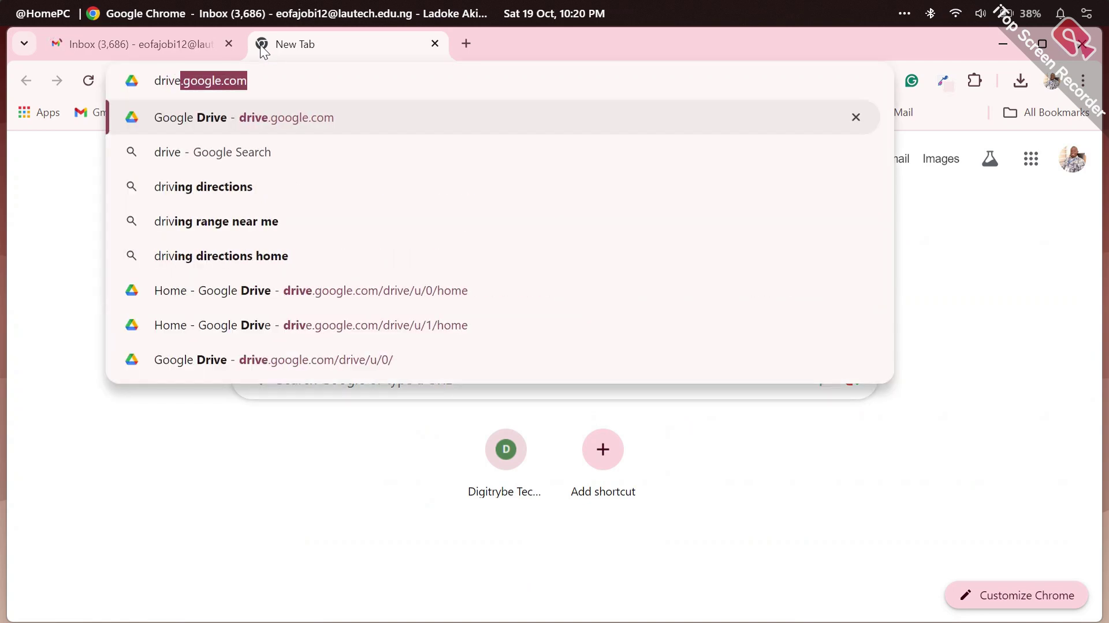
{"action": "type", "text": ".google.c"}
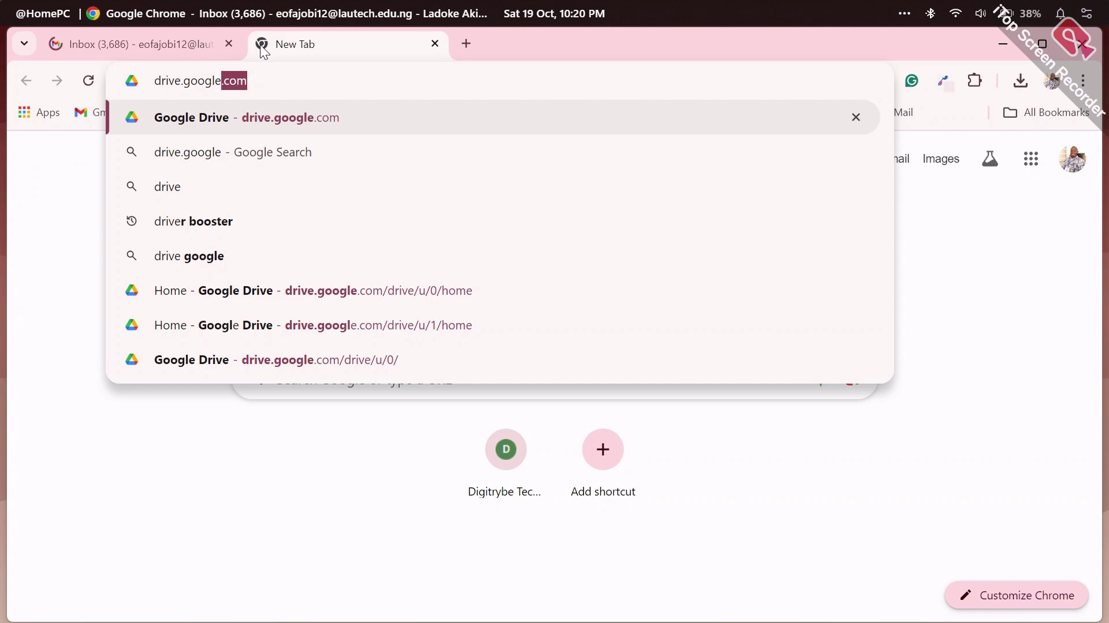
{"action": "type", "text": "om"}
{"action": "key", "text": "Return"}
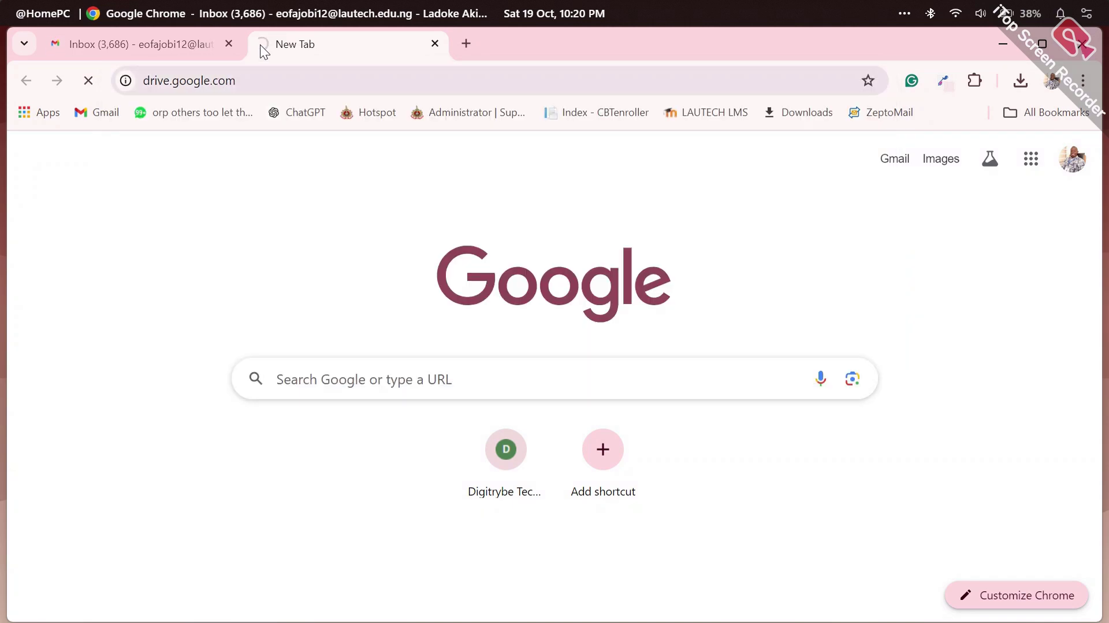
Step: Open Drive from Gmail's Google apps grid and compare the Drive tabs of both accounts
{"action": "left_click", "coordinate": [157, 49]}
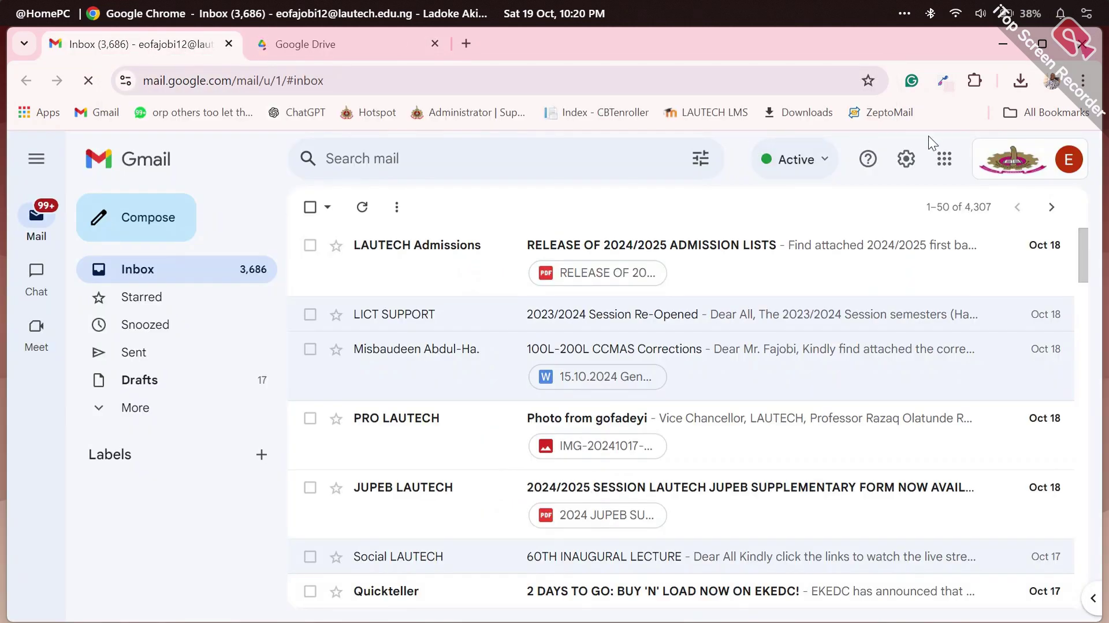
{"action": "left_click", "coordinate": [944, 160]}
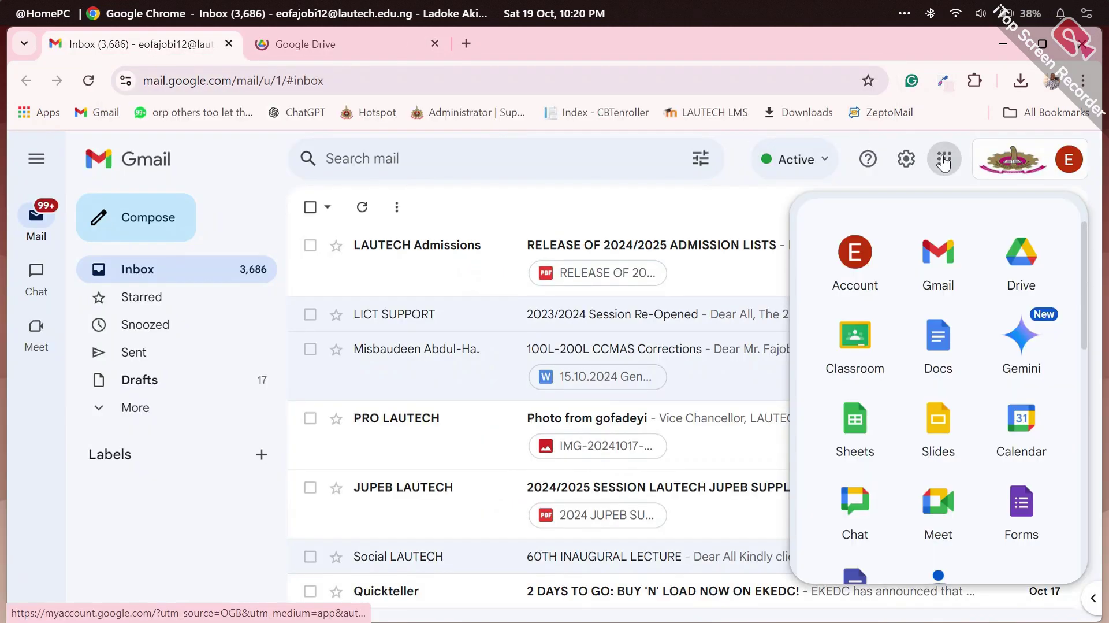
{"action": "left_click", "coordinate": [1021, 257]}
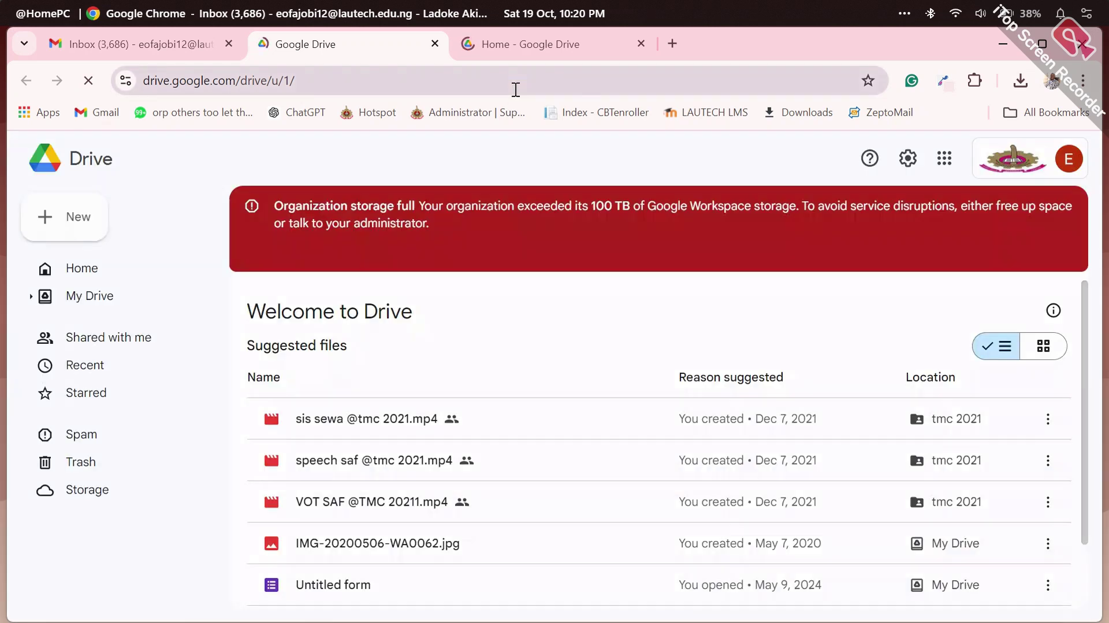
{"action": "left_click", "coordinate": [133, 44]}
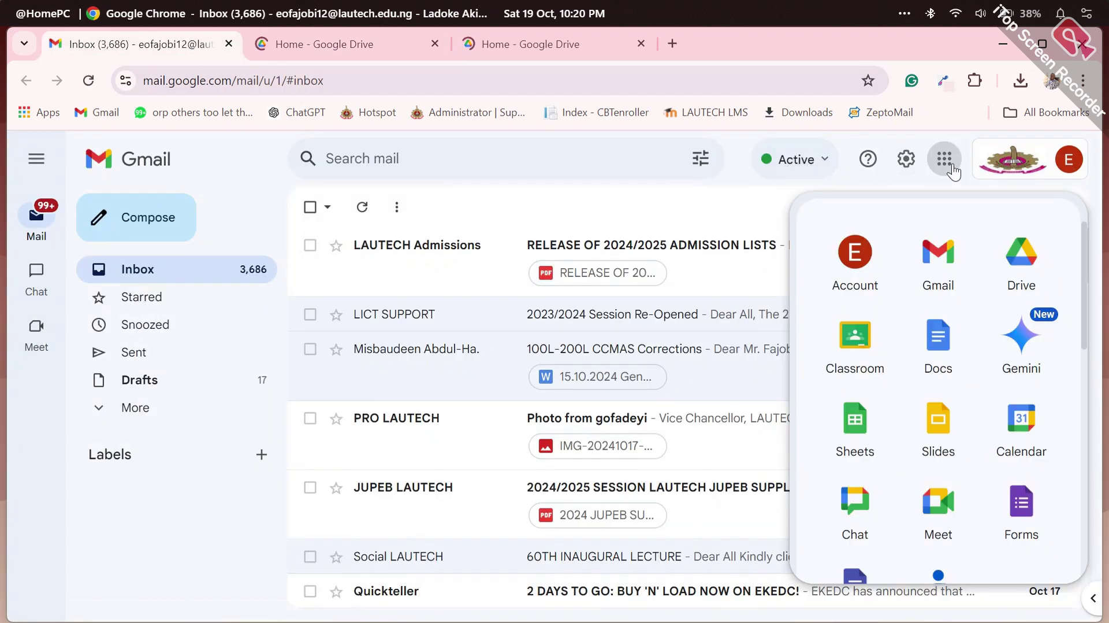
{"action": "left_click", "coordinate": [358, 49]}
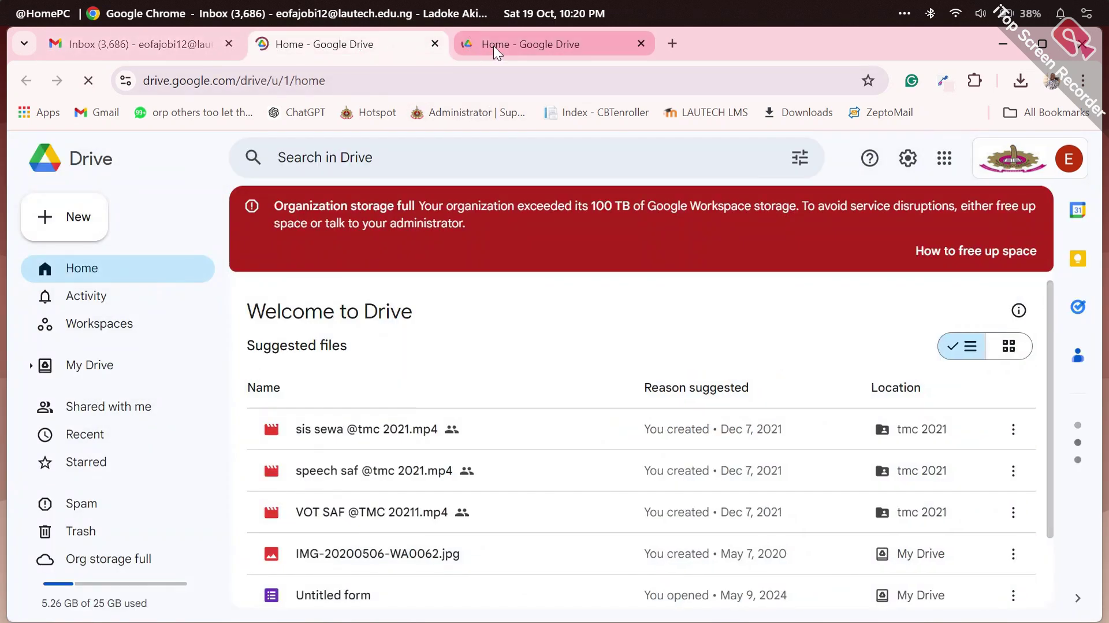
{"action": "left_click", "coordinate": [493, 46]}
{"action": "left_click", "coordinate": [372, 42]}
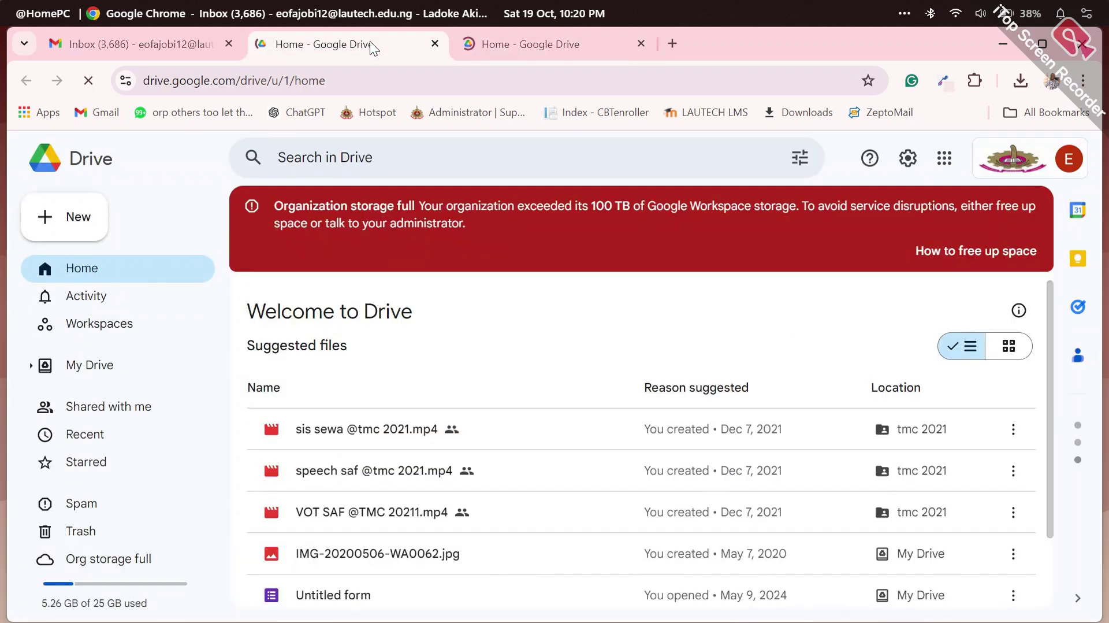
{"action": "left_click", "coordinate": [483, 45]}
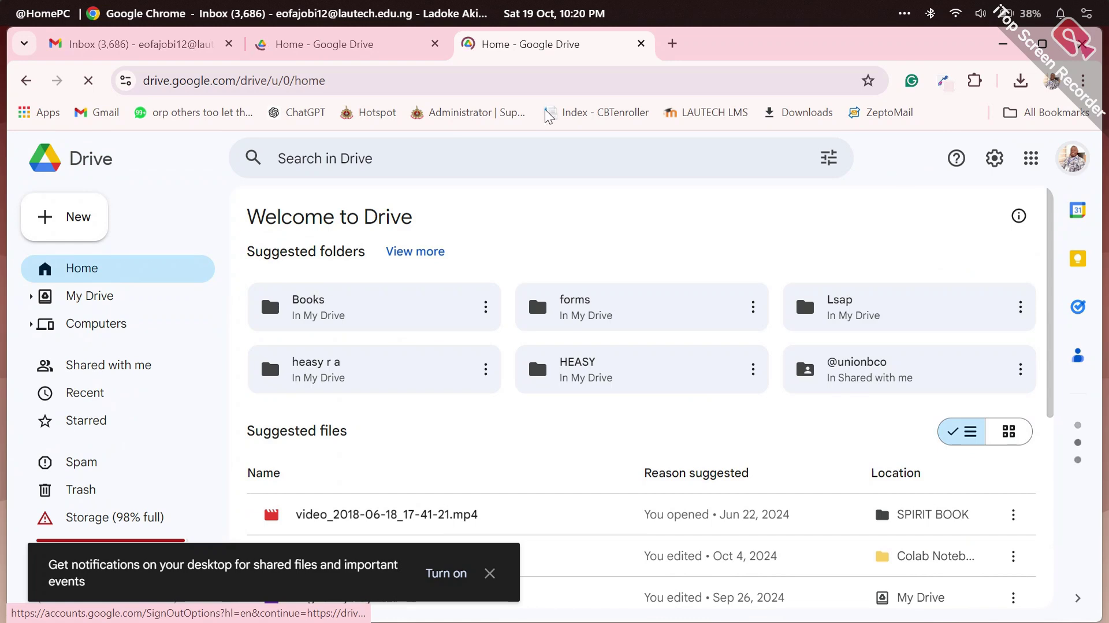
{"action": "left_click", "coordinate": [321, 49]}
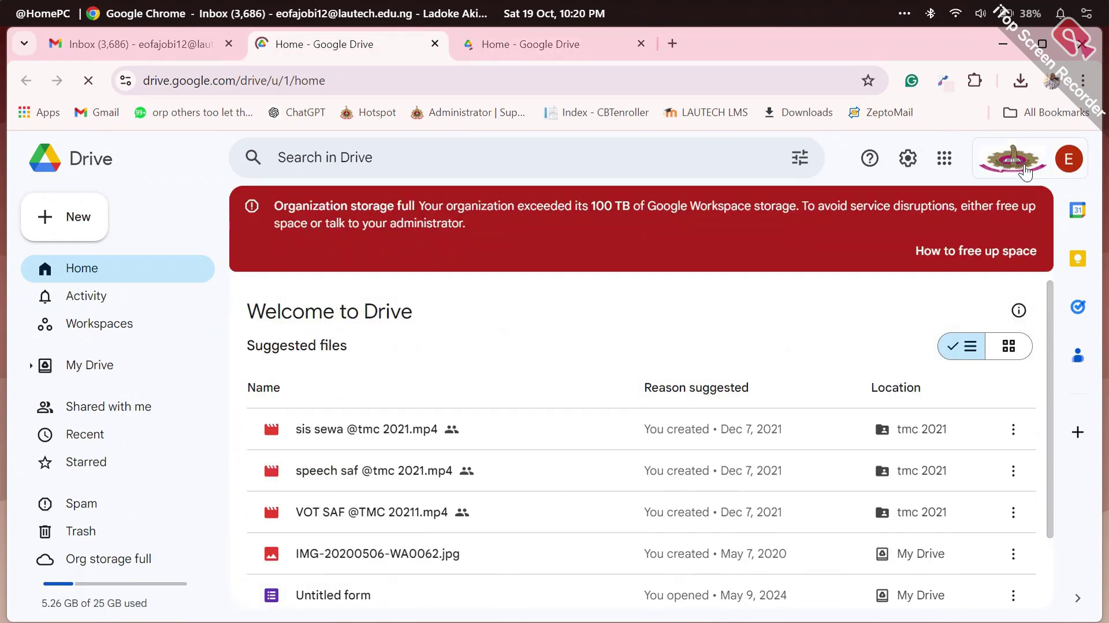
Step: Recheck the tabs and close the extra u/0 Drive tab from the other account
{"action": "key", "text": "ctrl+1"}
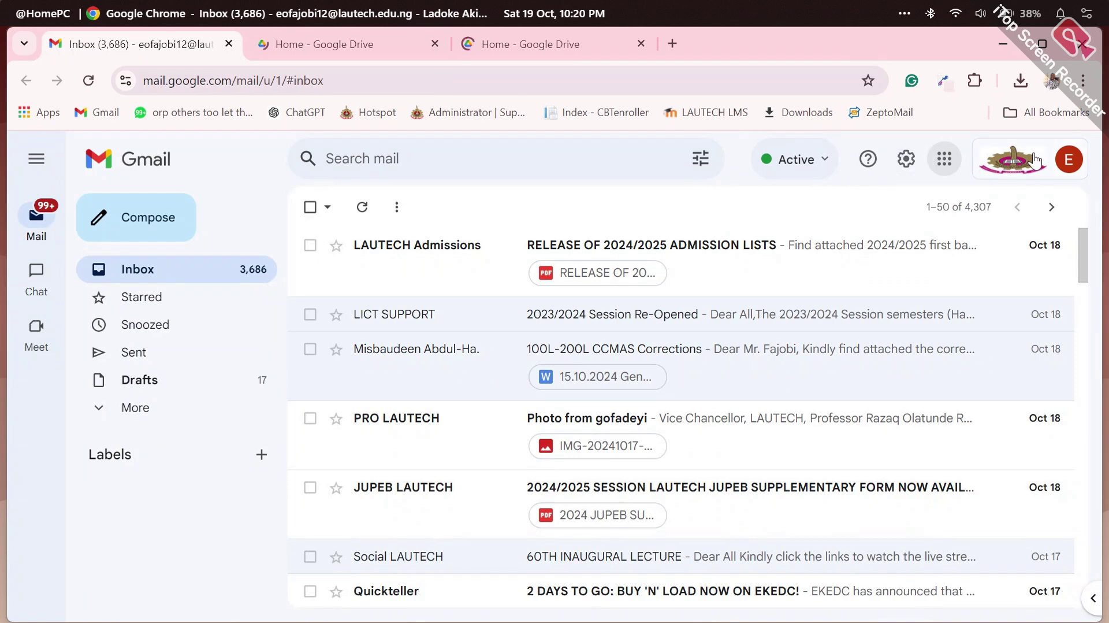
{"action": "left_click", "coordinate": [303, 38]}
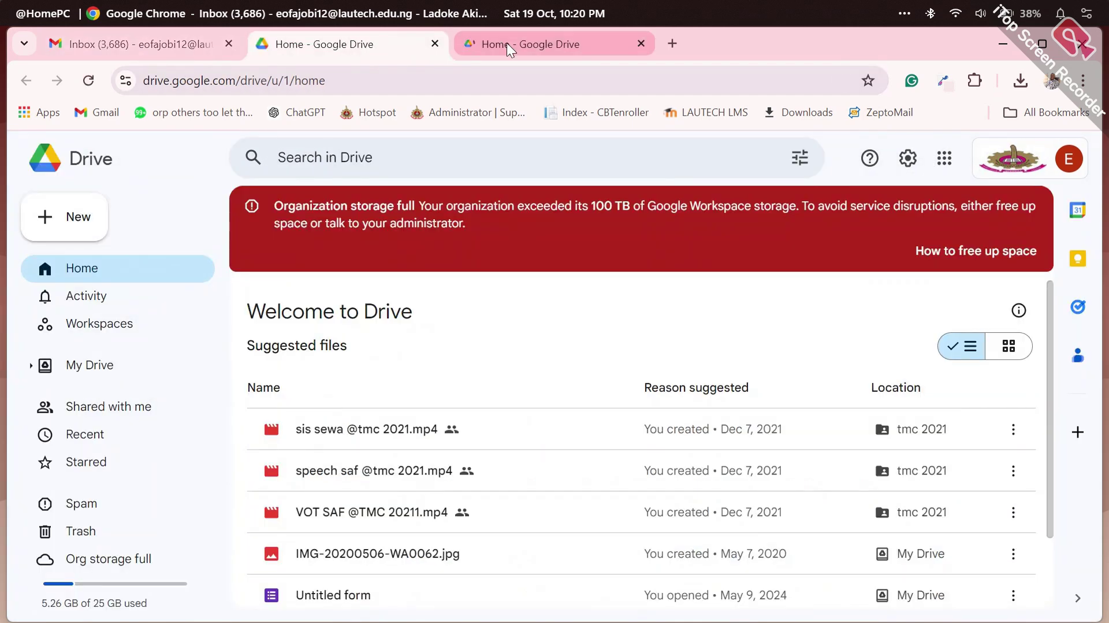
{"action": "left_click", "coordinate": [507, 44]}
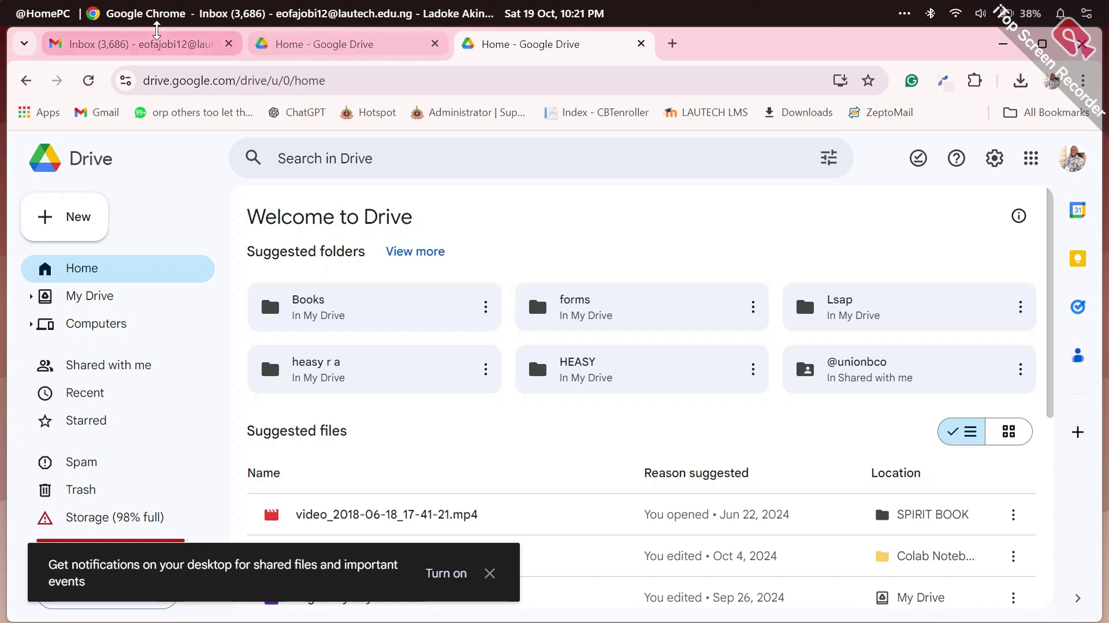
{"action": "left_click", "coordinate": [133, 44]}
{"action": "left_click", "coordinate": [947, 165]}
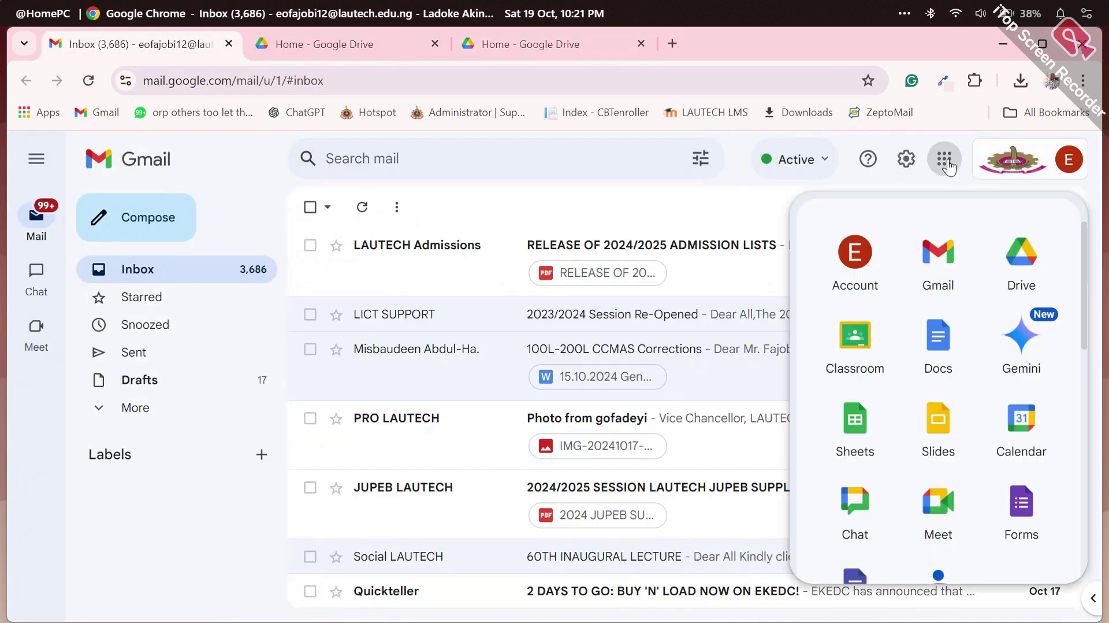
{"action": "left_click", "coordinate": [947, 164]}
{"action": "left_click", "coordinate": [533, 46]}
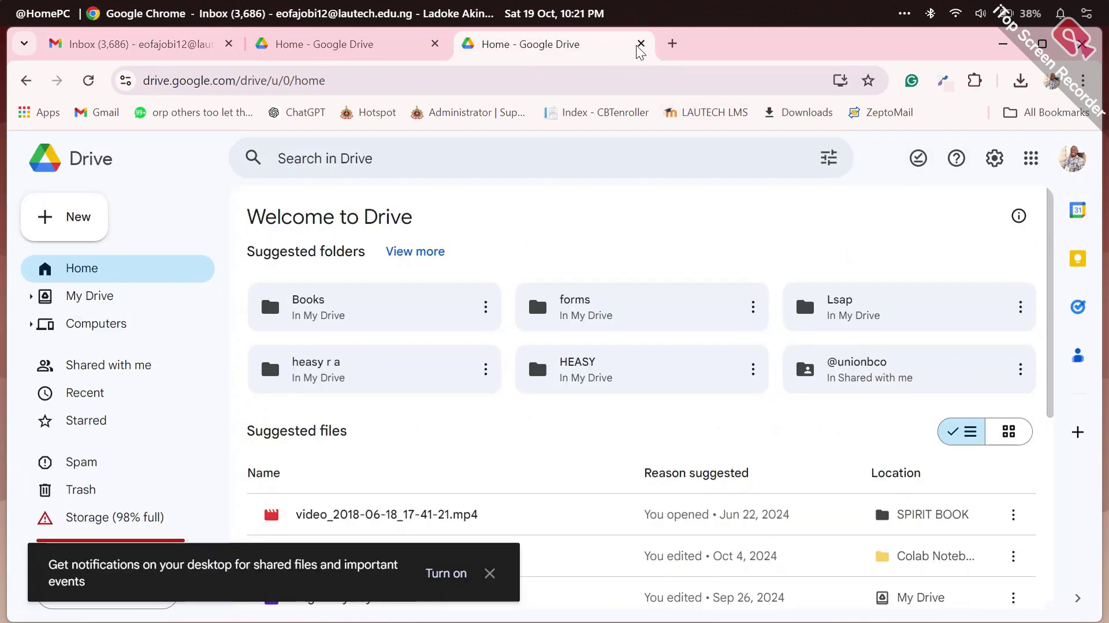
{"action": "middle_click", "coordinate": [578, 49]}
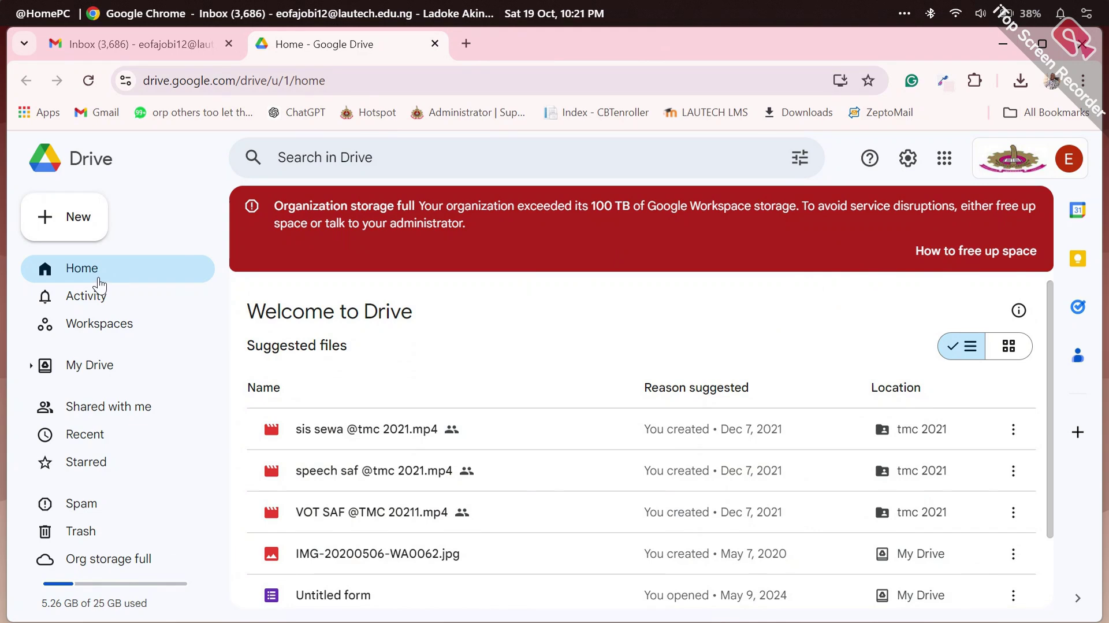
Step: In My Drive, make a new folder named 'school attchment' via New > New folder
{"action": "left_click", "coordinate": [63, 370]}
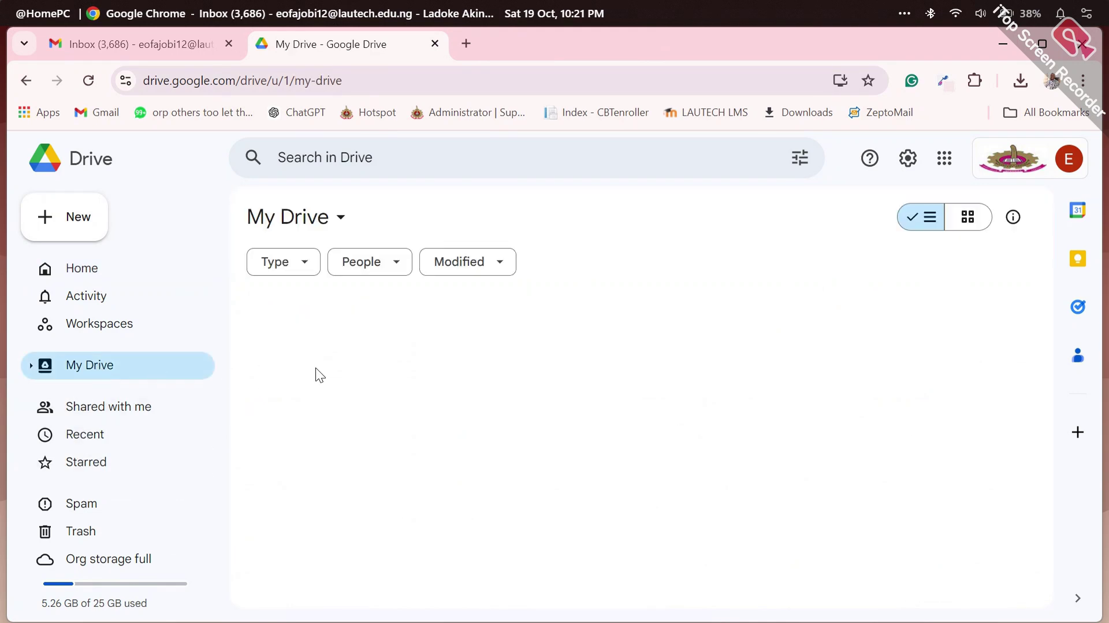
{"action": "left_click", "coordinate": [36, 218]}
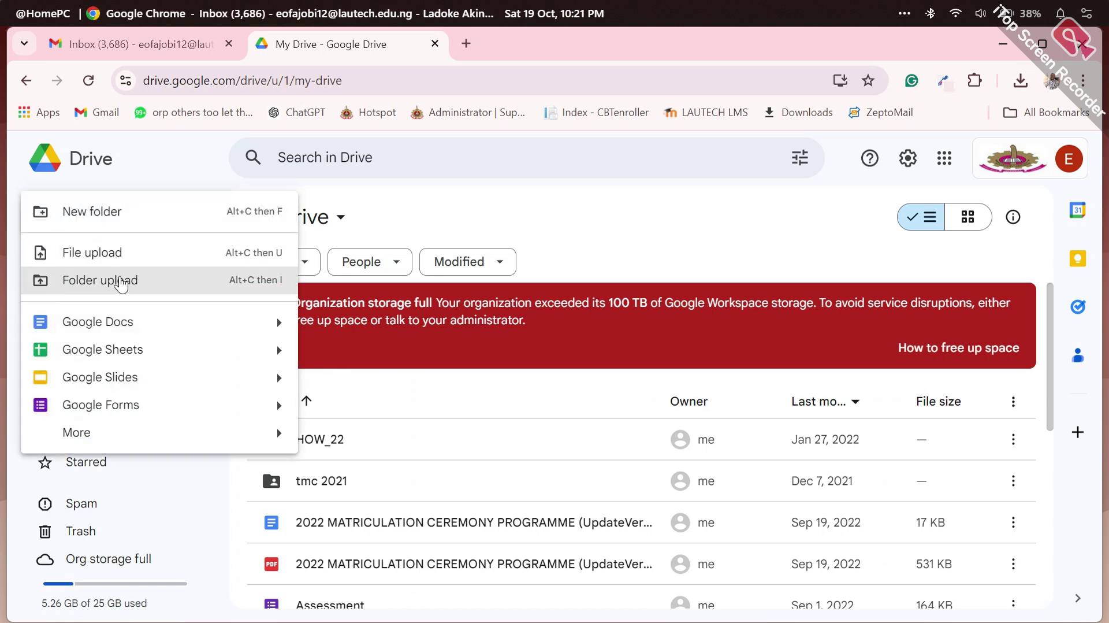
{"action": "left_click", "coordinate": [121, 282]}
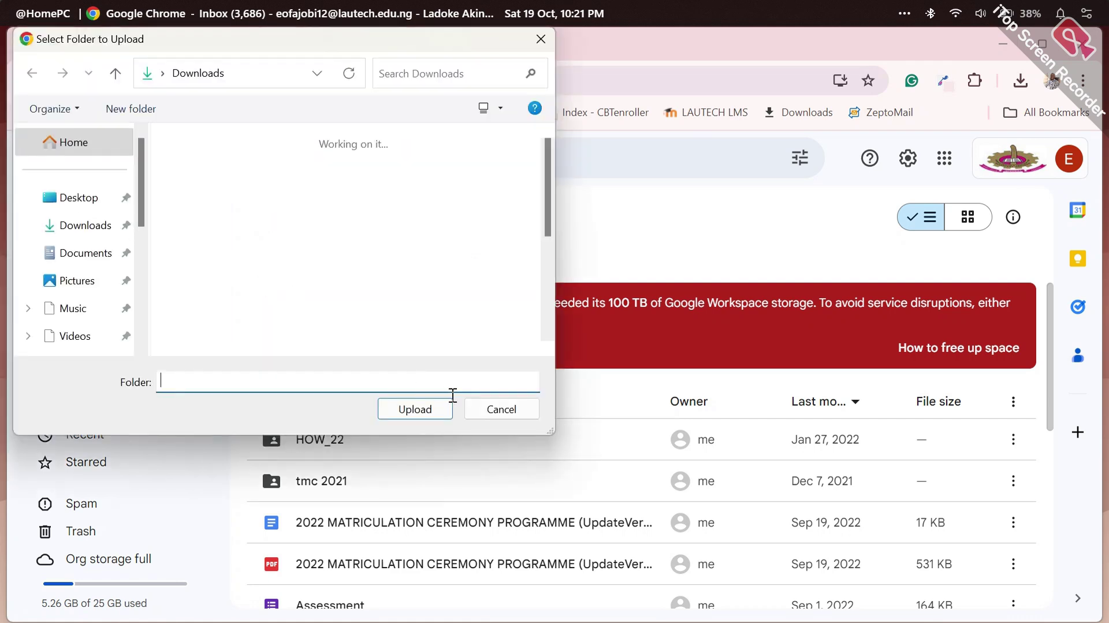
{"action": "left_click", "coordinate": [486, 413]}
{"action": "left_click", "coordinate": [77, 227]}
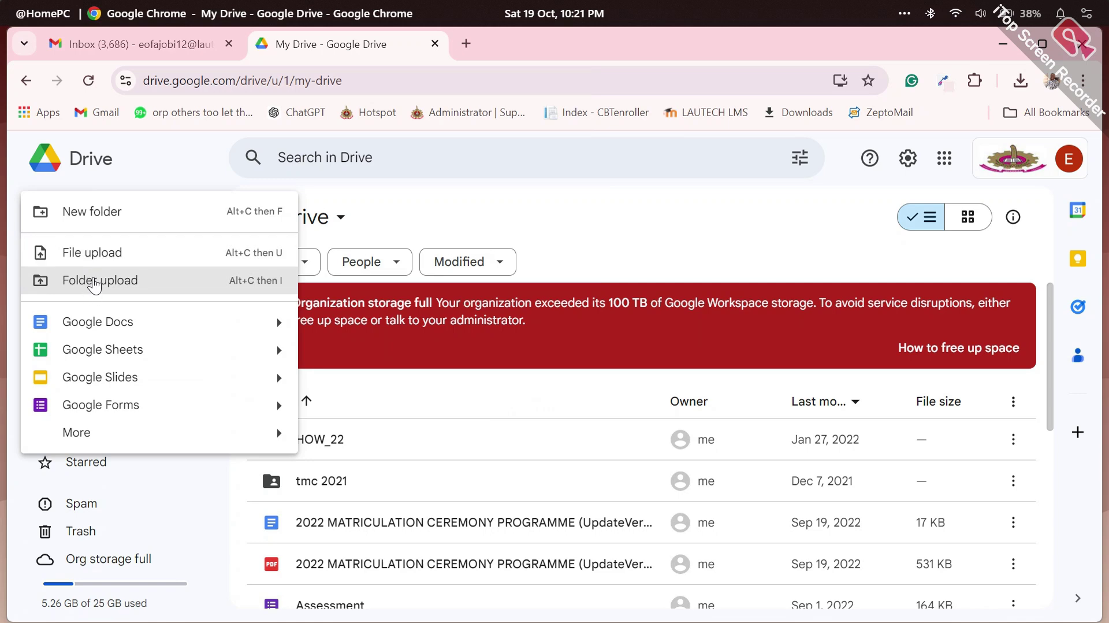
{"action": "left_click", "coordinate": [109, 212]}
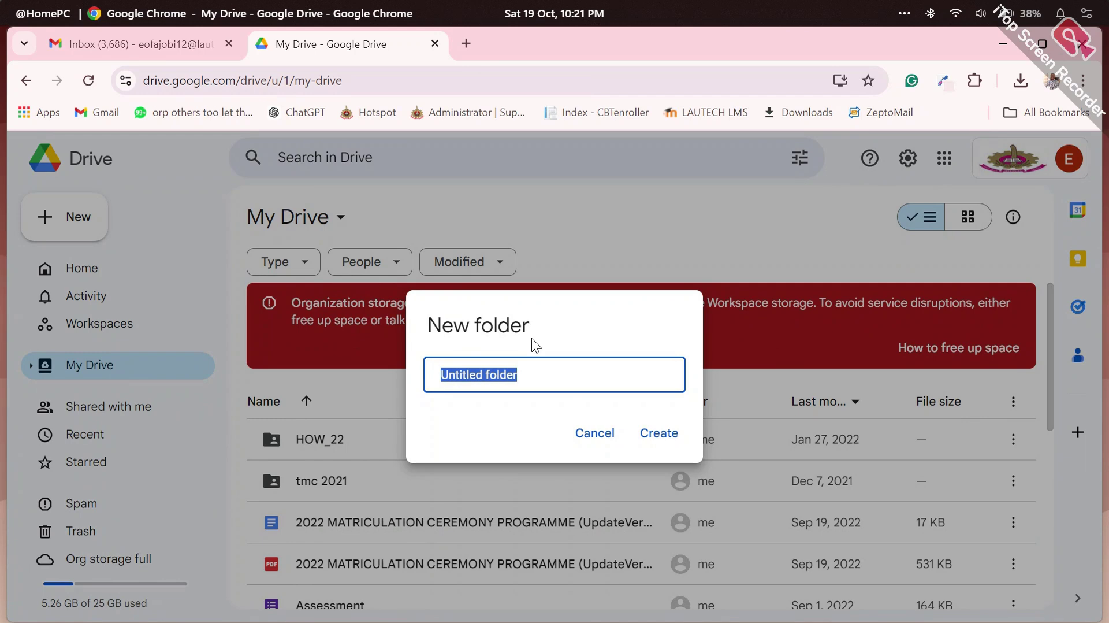
{"action": "type", "text": "school attchment"}
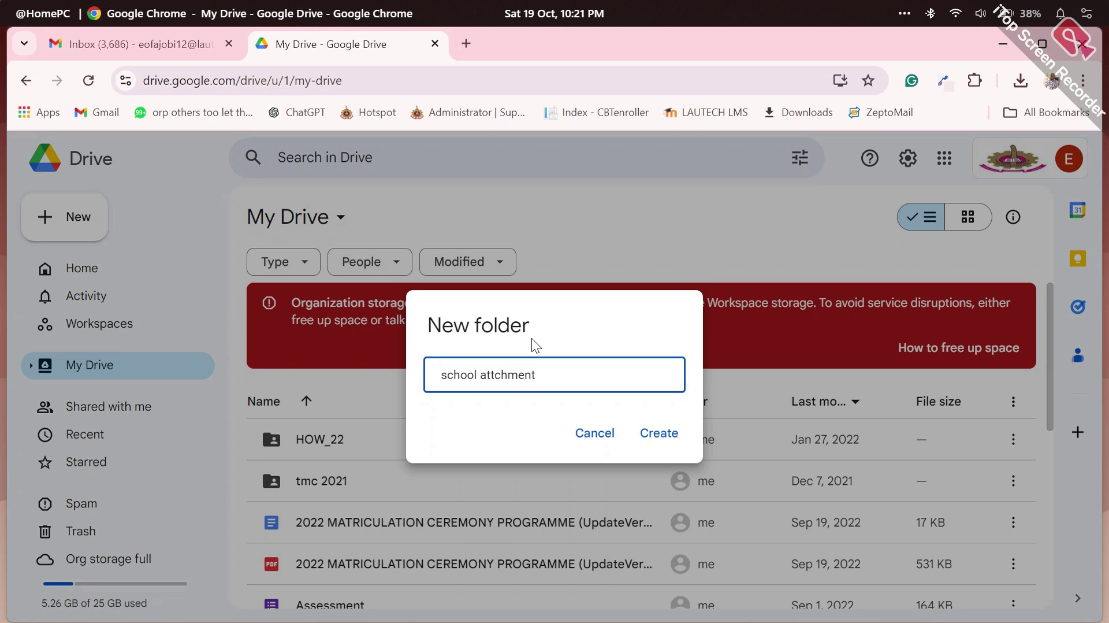
{"action": "key", "text": "Return"}
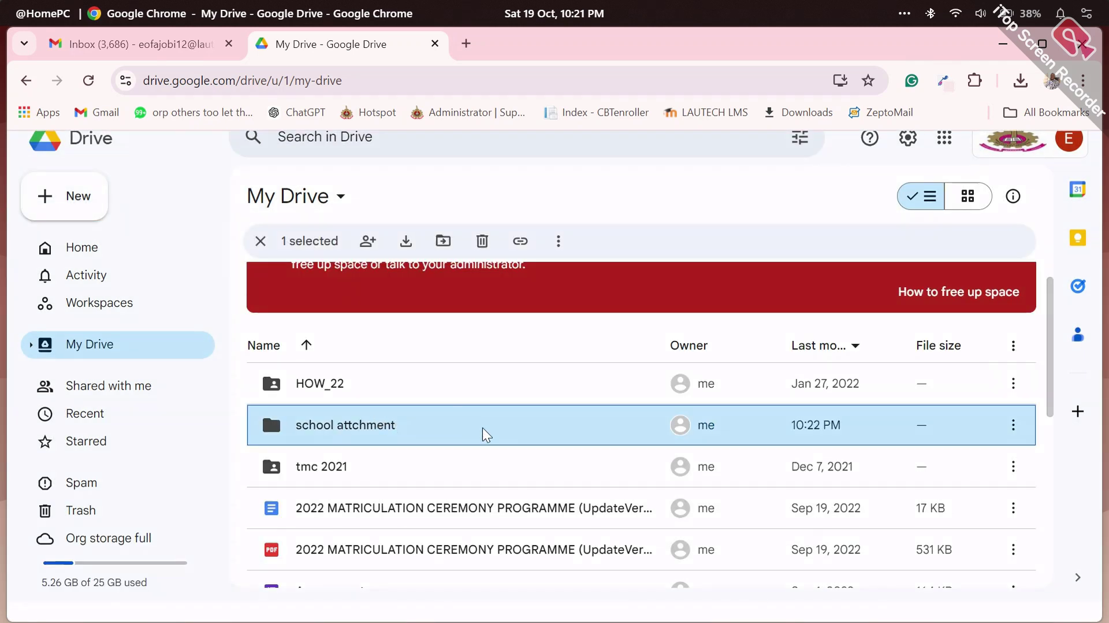
Step: Enter the 'school attchment' folder and start a File upload from the New menu
{"action": "left_click", "coordinate": [417, 437]}
{"action": "double_click", "coordinate": [417, 437]}
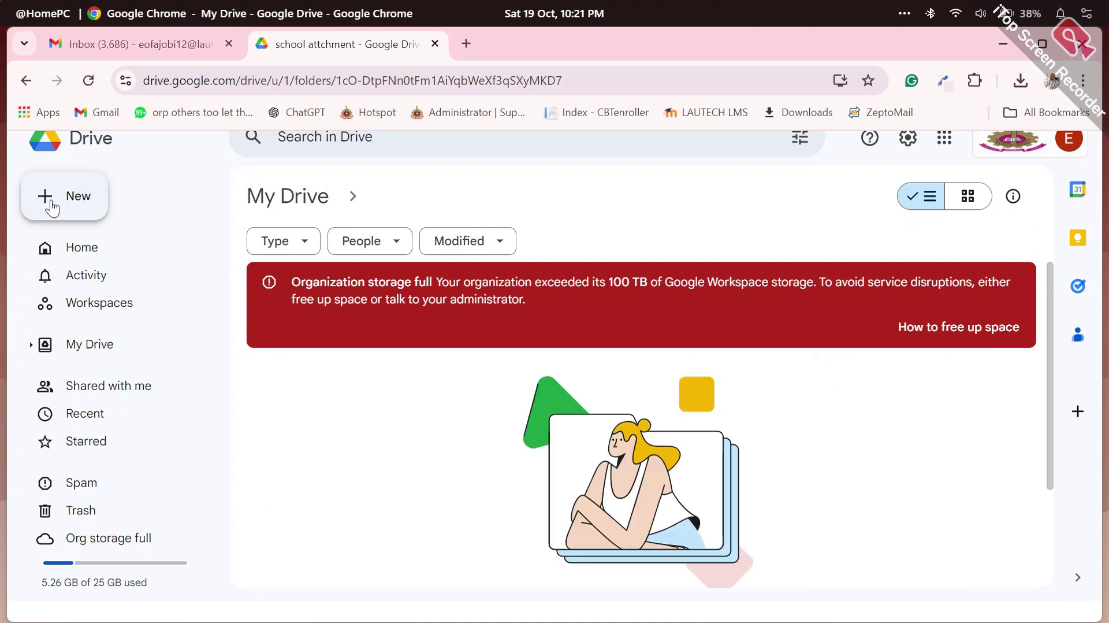
{"action": "left_click", "coordinate": [52, 201]}
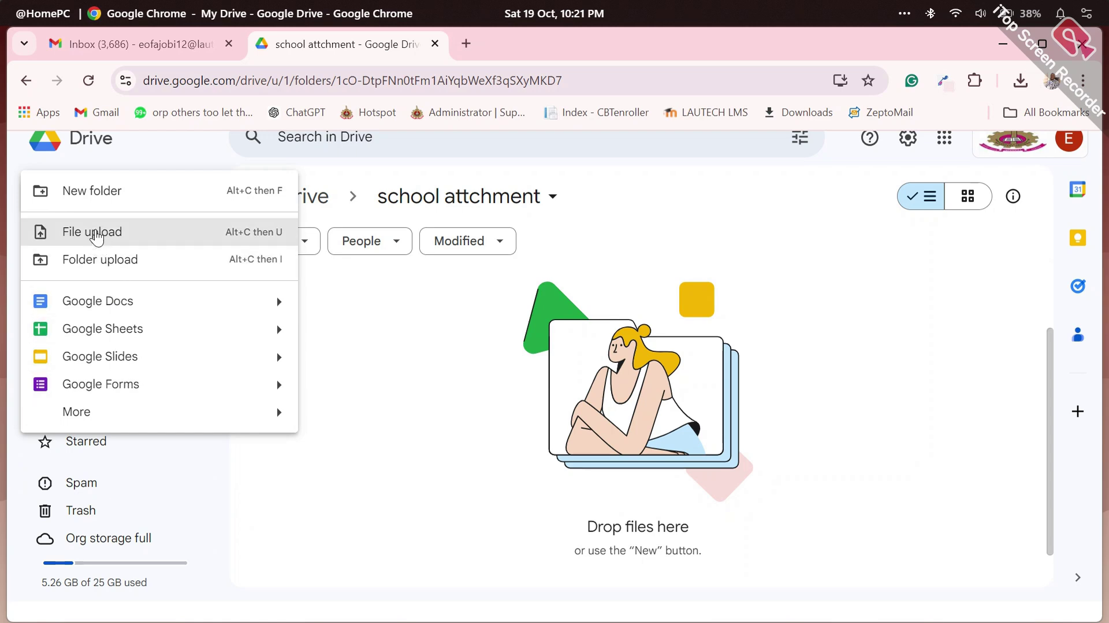
{"action": "left_click", "coordinate": [96, 234]}
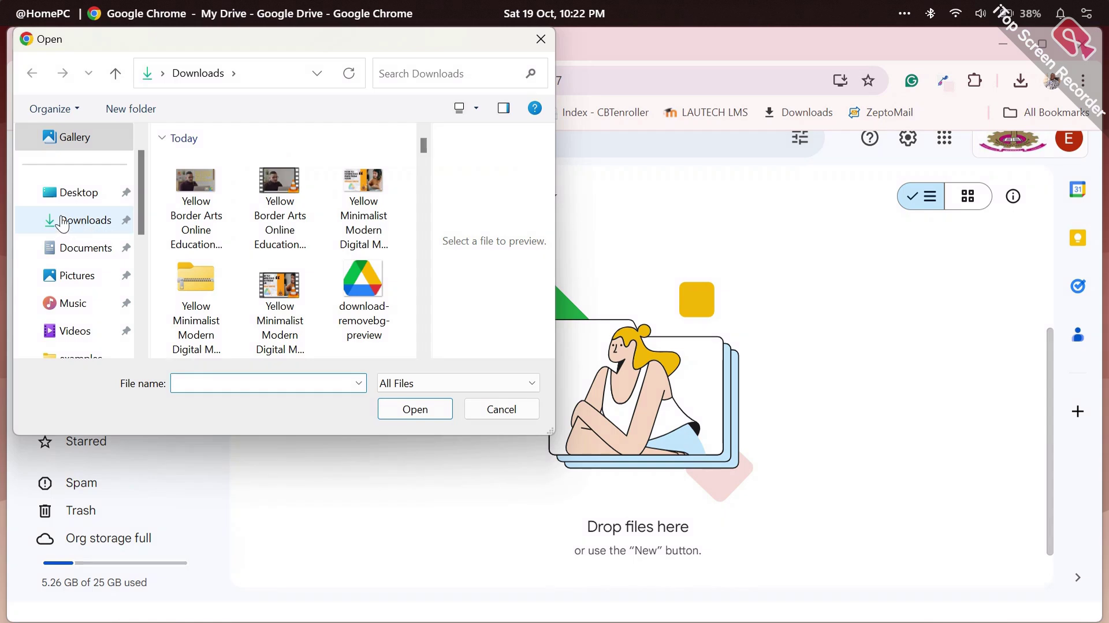
Step: Upload 'FINAL 2023_2024 RAIN SEMESTER TEST TIME TABLE (CBT).docx' from Documents
{"action": "left_click", "coordinate": [62, 224]}
{"action": "left_click", "coordinate": [68, 250]}
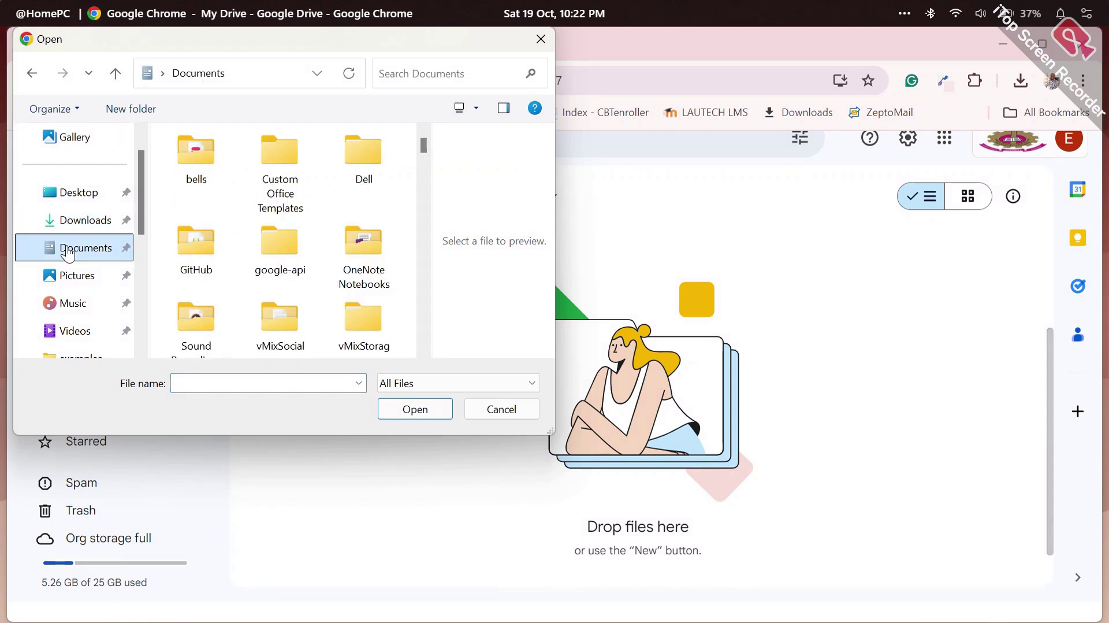
{"action": "scroll", "coordinate": [322, 245], "scroll_direction": "down", "scroll_amount": 5}
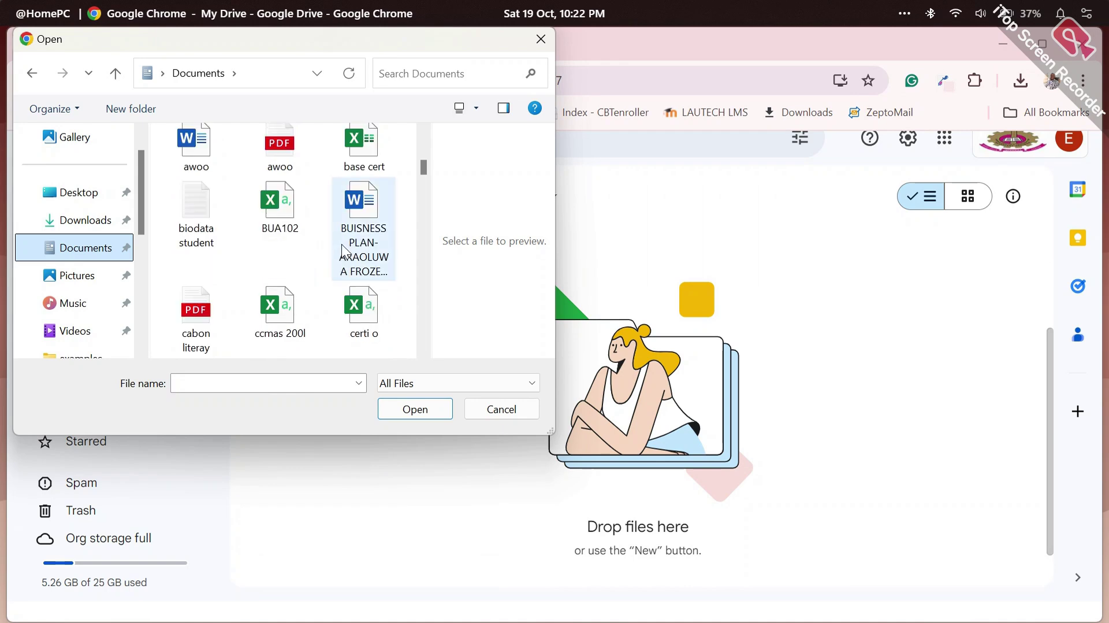
{"action": "scroll", "coordinate": [341, 244], "scroll_direction": "down", "scroll_amount": 3}
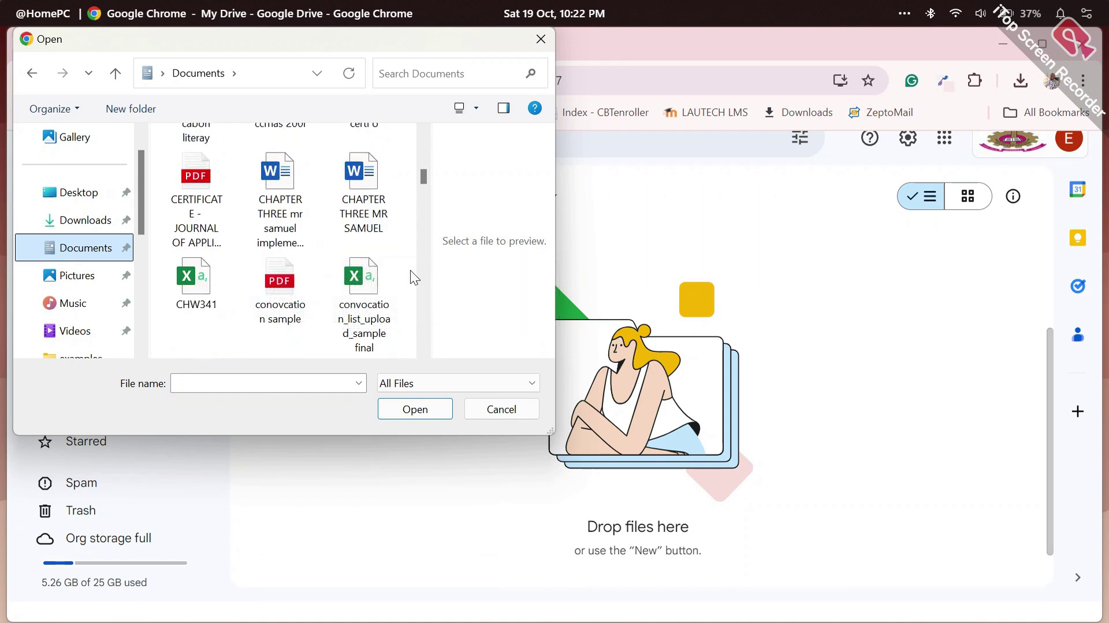
{"action": "scroll", "coordinate": [404, 283], "scroll_direction": "down", "scroll_amount": 6}
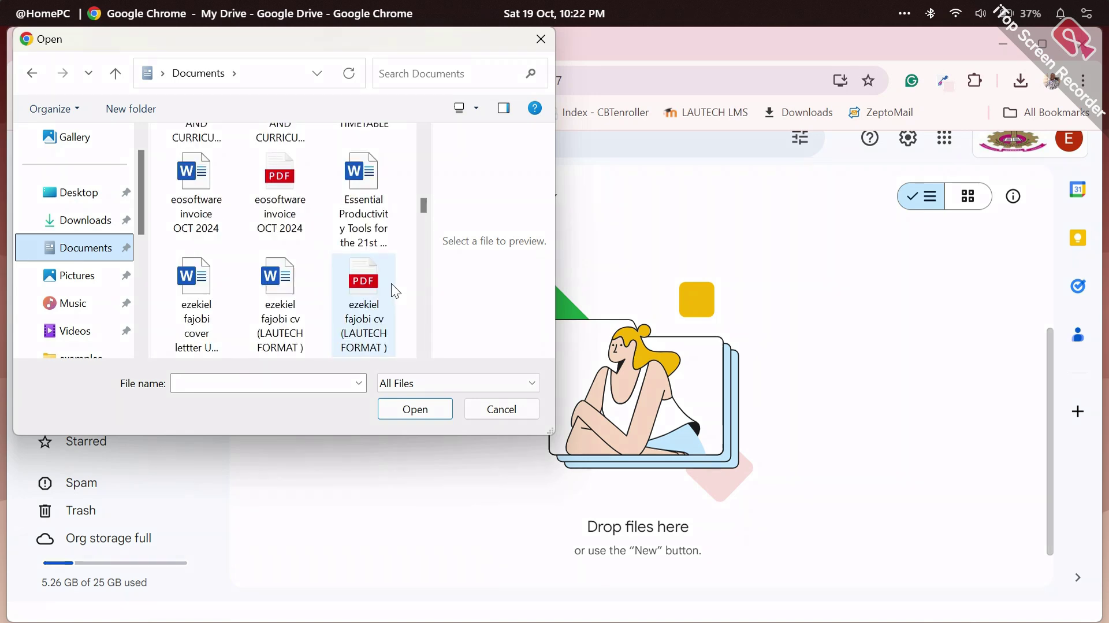
{"action": "scroll", "coordinate": [395, 290], "scroll_direction": "down", "scroll_amount": 8}
{"action": "scroll", "coordinate": [358, 211], "scroll_direction": "up", "scroll_amount": 3}
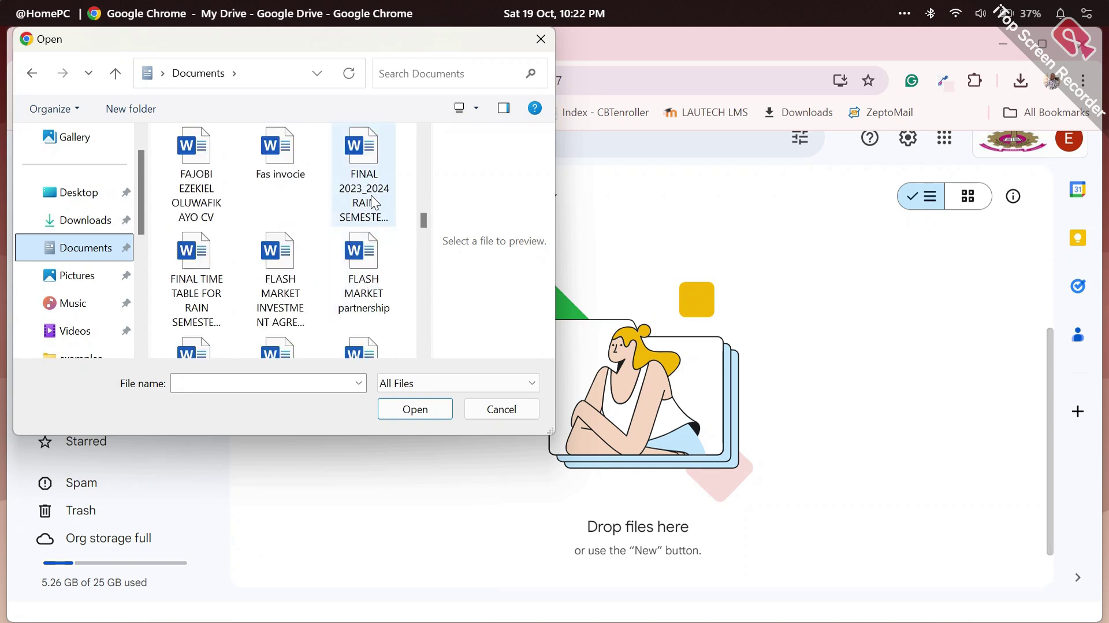
{"action": "left_click", "coordinate": [376, 203]}
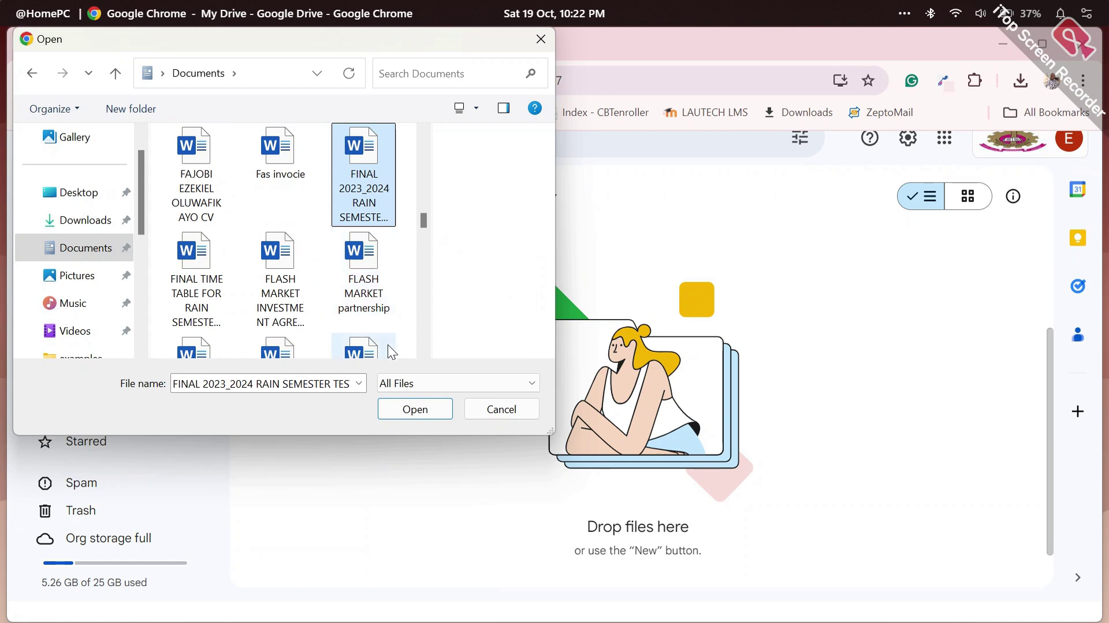
{"action": "left_click", "coordinate": [398, 412]}
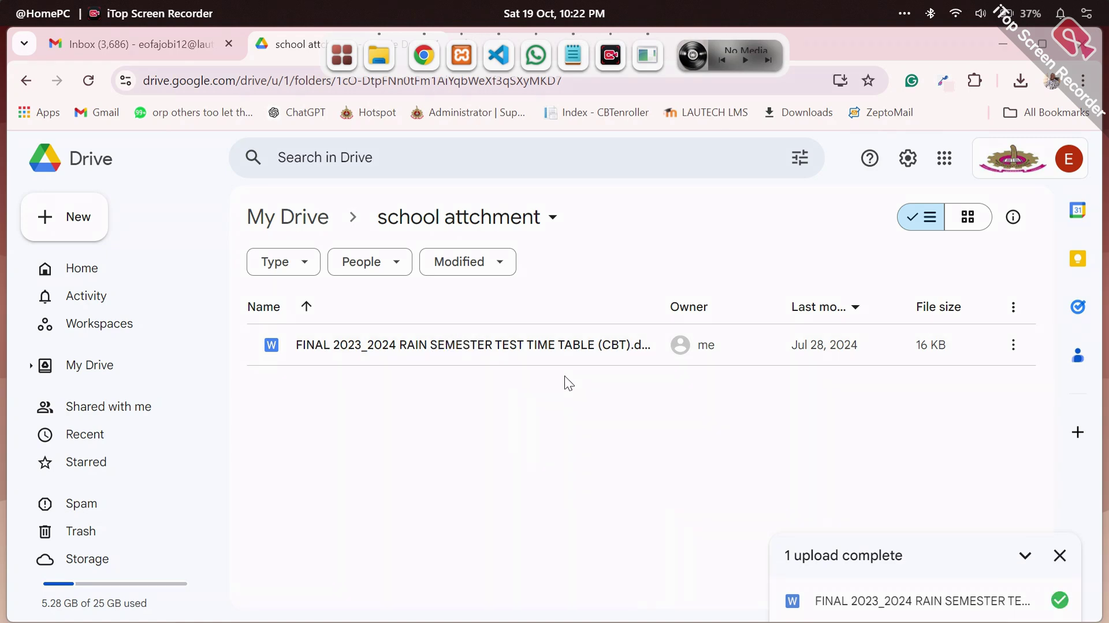
Step: In Notepad, highlight the upload and shareable-link lines of the outline
{"action": "left_click", "coordinate": [573, 58]}
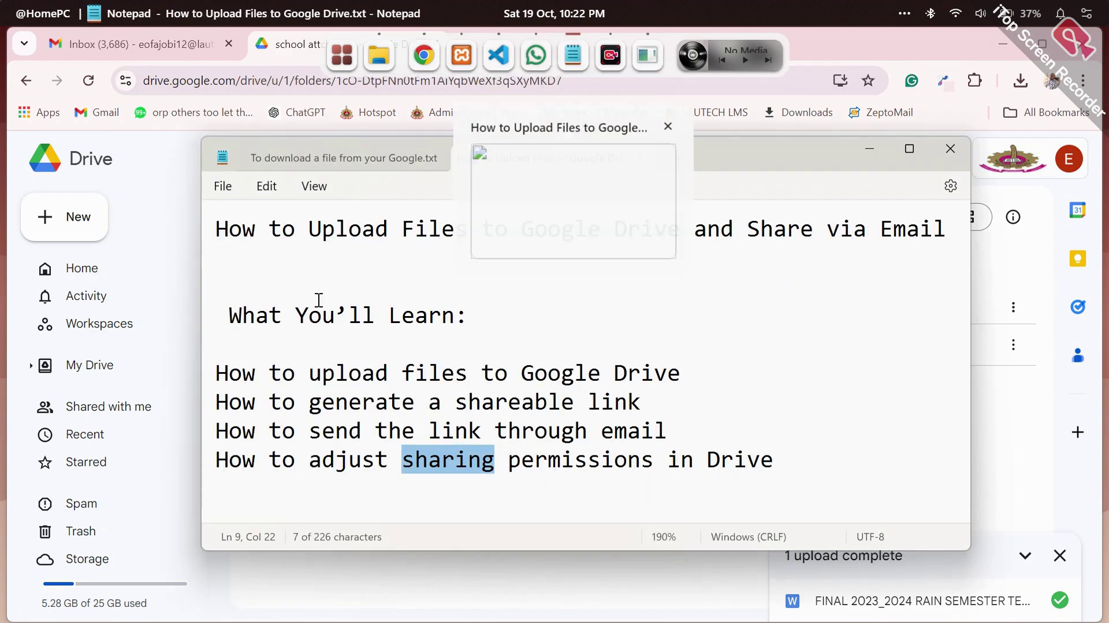
{"action": "left_click_drag", "start_coordinate": [700, 376], "coordinate": [123, 365]}
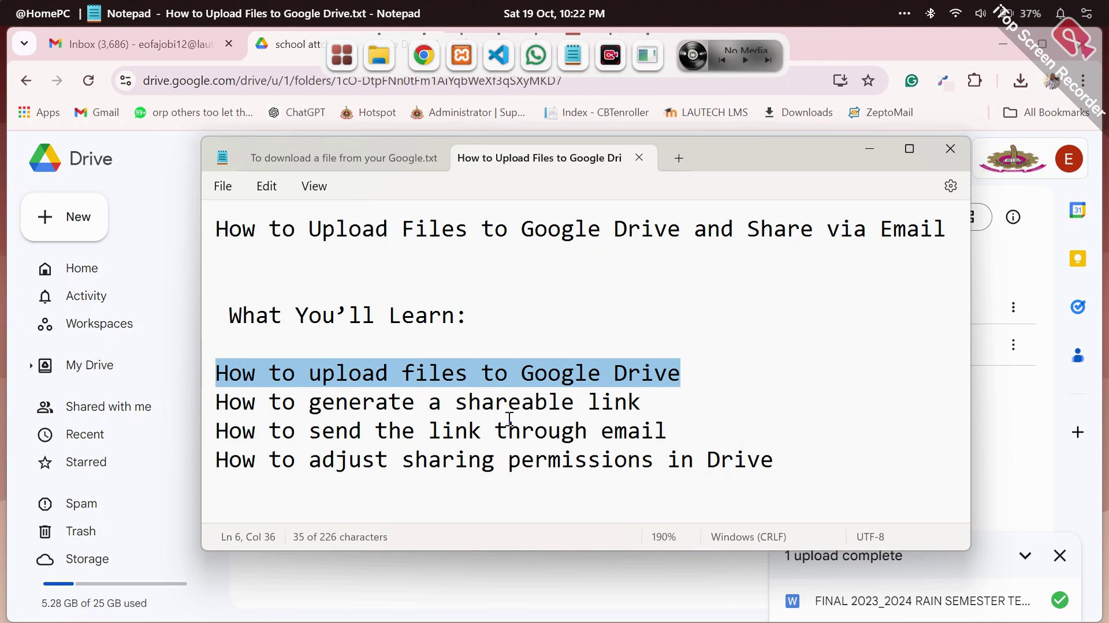
{"action": "left_click_drag", "start_coordinate": [665, 407], "coordinate": [213, 394]}
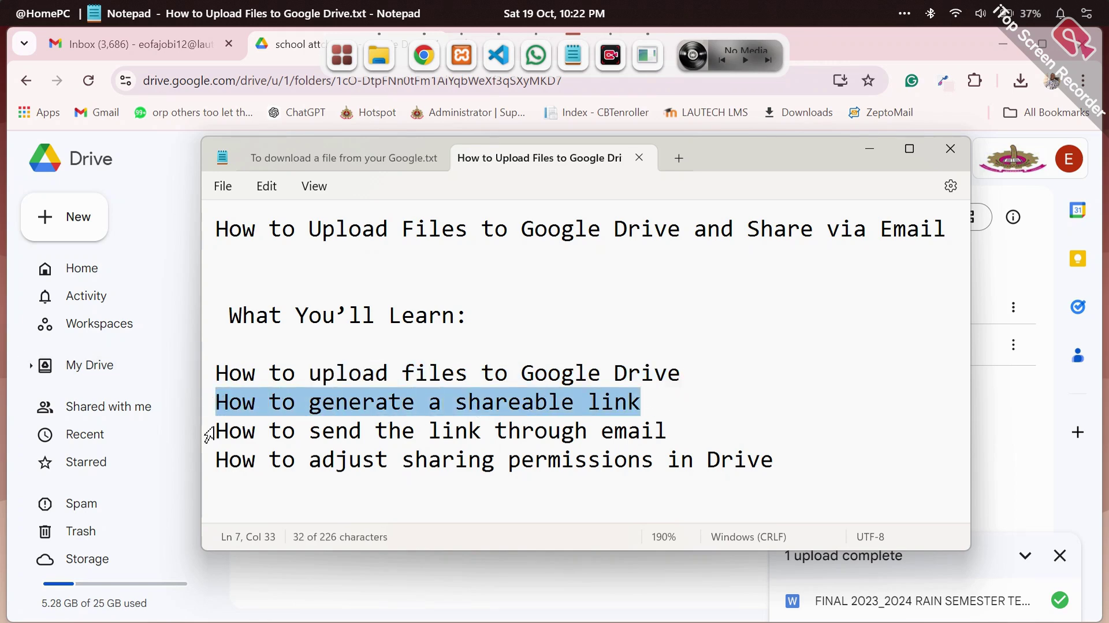
{"action": "left_click", "coordinate": [708, 483]}
{"action": "left_click_drag", "start_coordinate": [797, 469], "coordinate": [655, 462]}
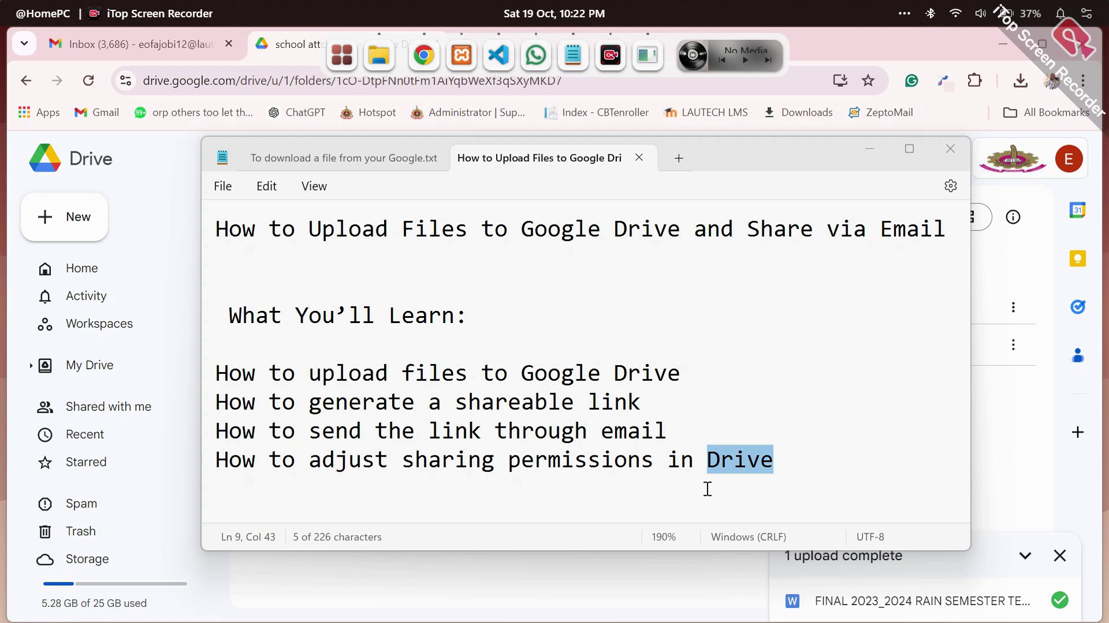
{"action": "left_click", "coordinate": [706, 485]}
Step: Move the sharing-permissions line above the email line, then return to Drive in Chrome
{"action": "left_click_drag", "start_coordinate": [781, 459], "coordinate": [206, 453]}
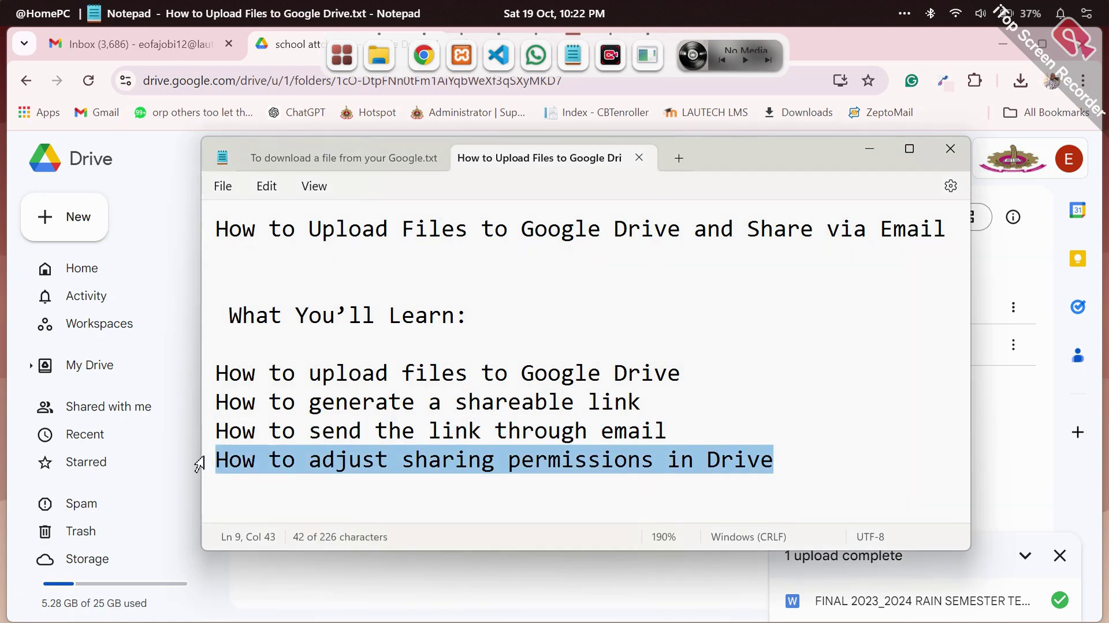
{"action": "key", "text": "BackSpace"}
{"action": "key", "text": "ctrl+z"}
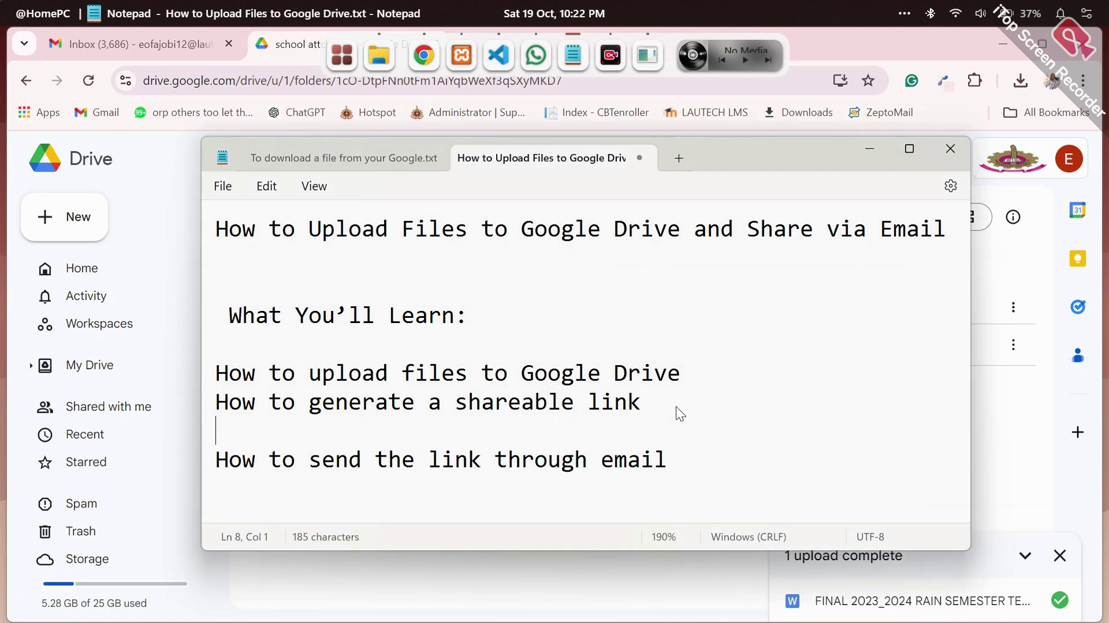
{"action": "key", "text": "ctrl+z"}
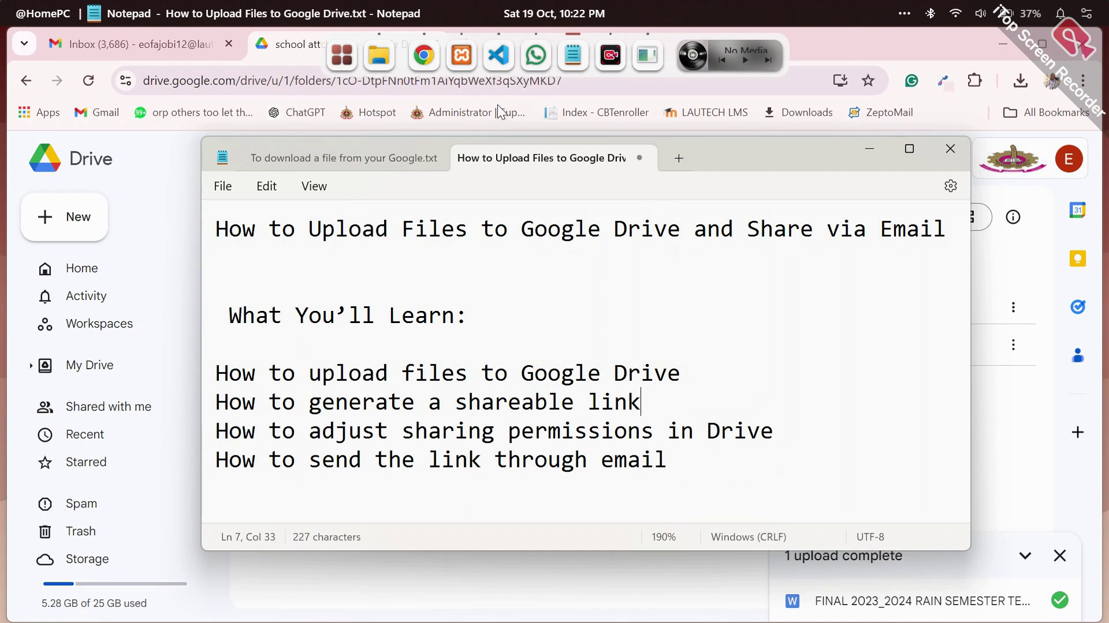
{"action": "left_click", "coordinate": [425, 58]}
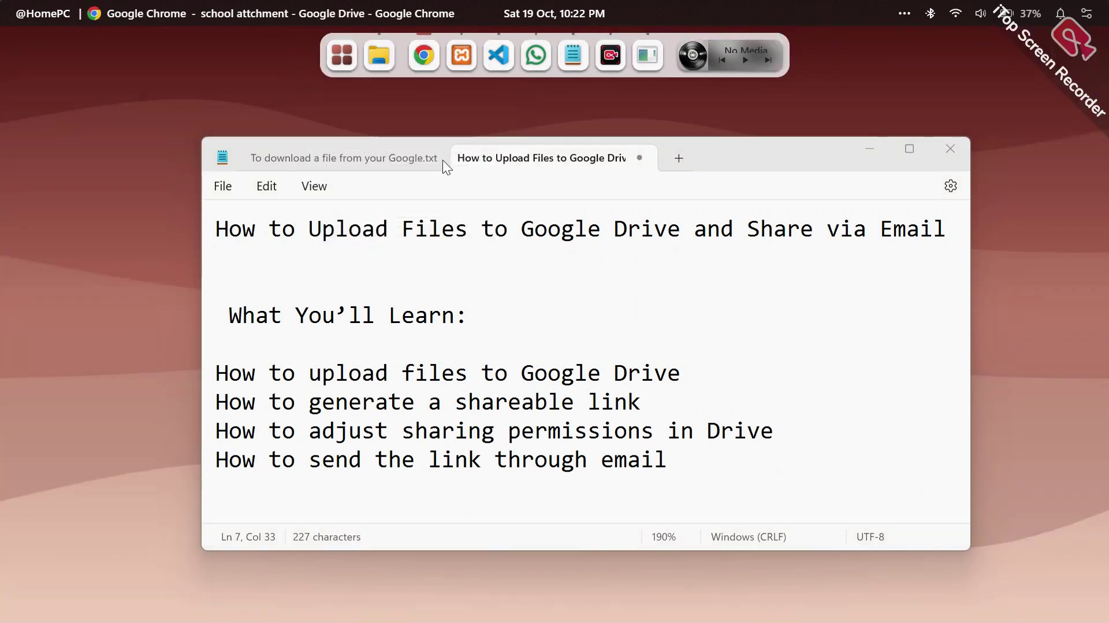
{"action": "left_click", "coordinate": [418, 57]}
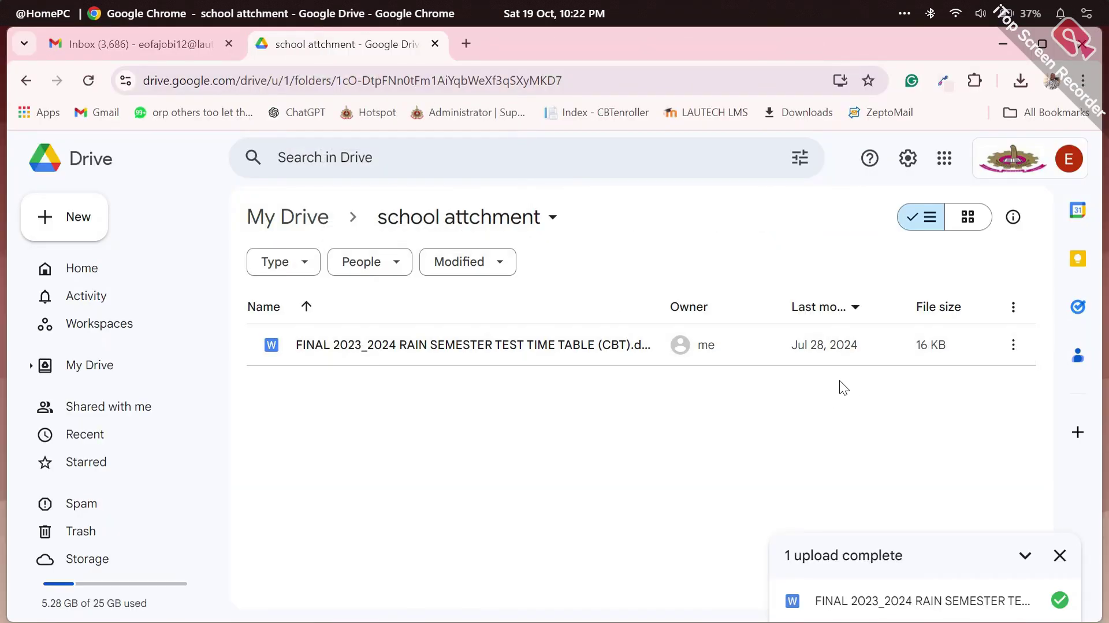
Step: Copy the timetable file's link through its Share > Copy link action
{"action": "right_click", "coordinate": [540, 354]}
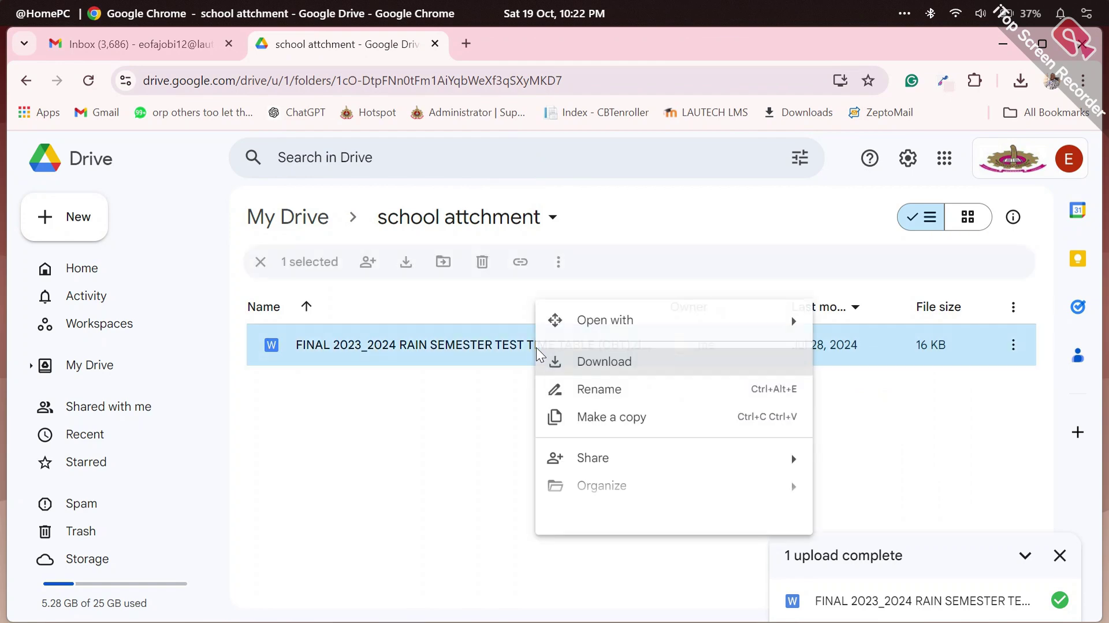
{"action": "left_click", "coordinate": [527, 438]}
{"action": "left_click", "coordinate": [1014, 345]}
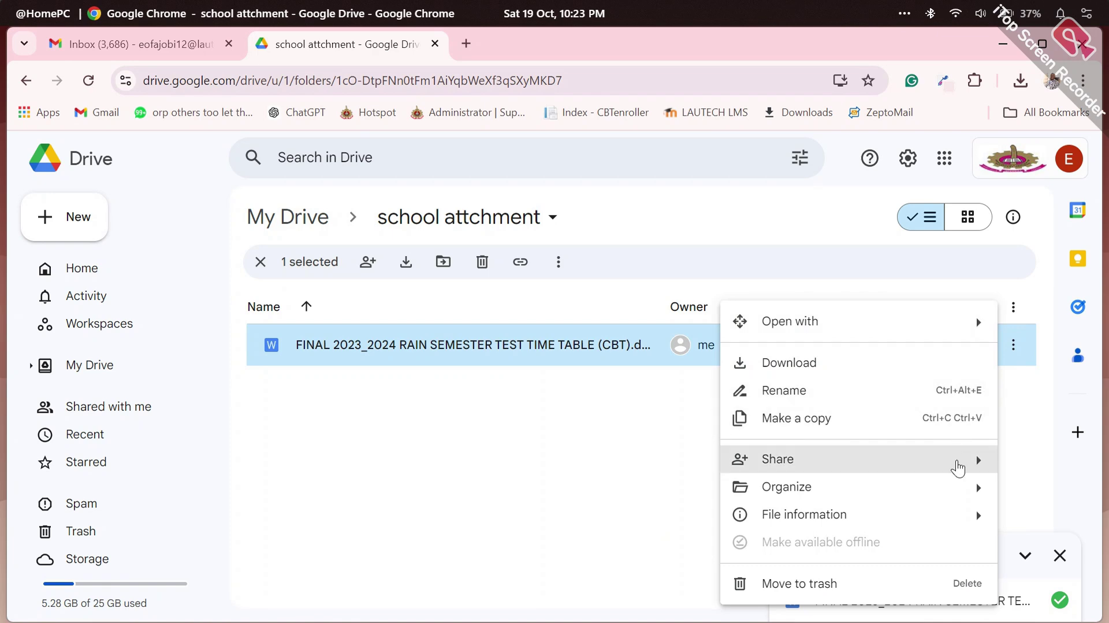
{"action": "mouse_move", "coordinate": [958, 467]}
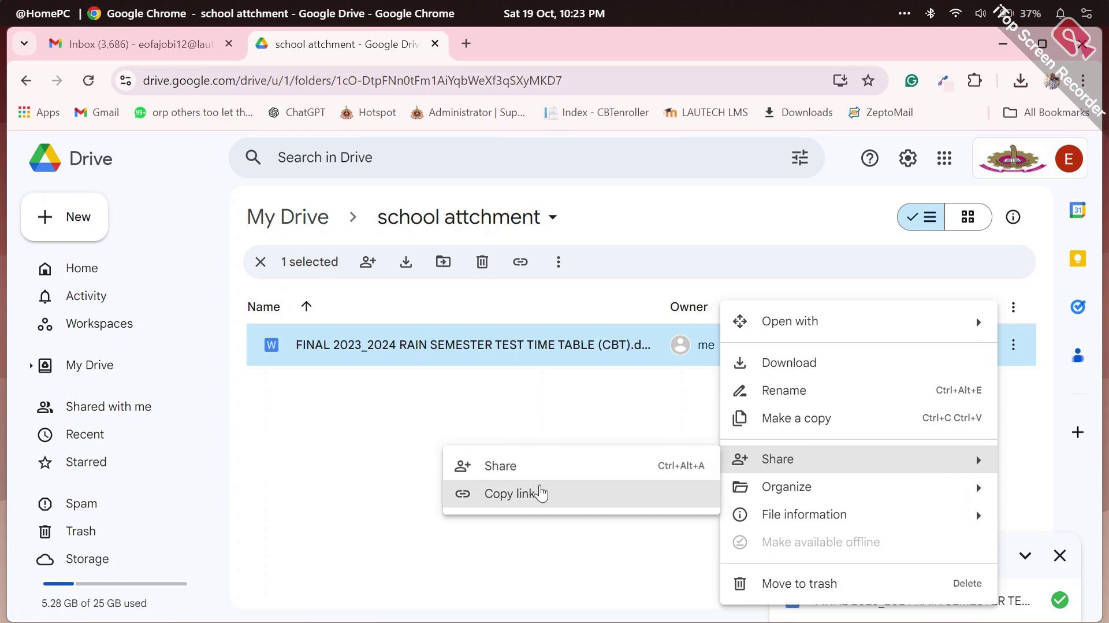
{"action": "left_click", "coordinate": [519, 497]}
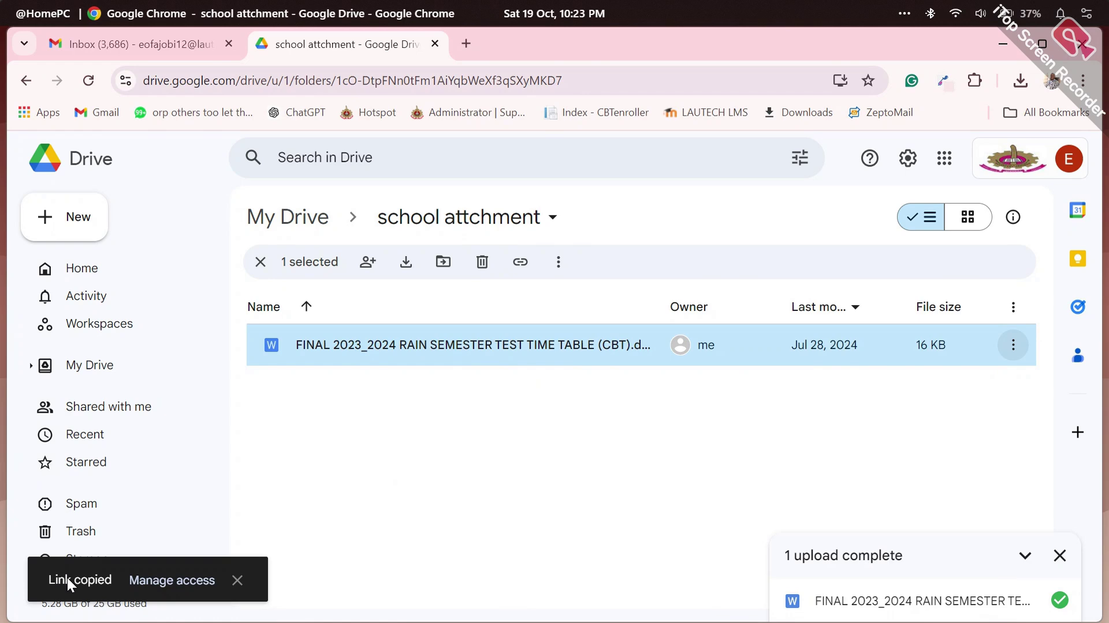
Step: Open the timetable file's Share dialog from its actions menu
{"action": "left_click", "coordinate": [1016, 347]}
{"action": "mouse_move", "coordinate": [750, 462]}
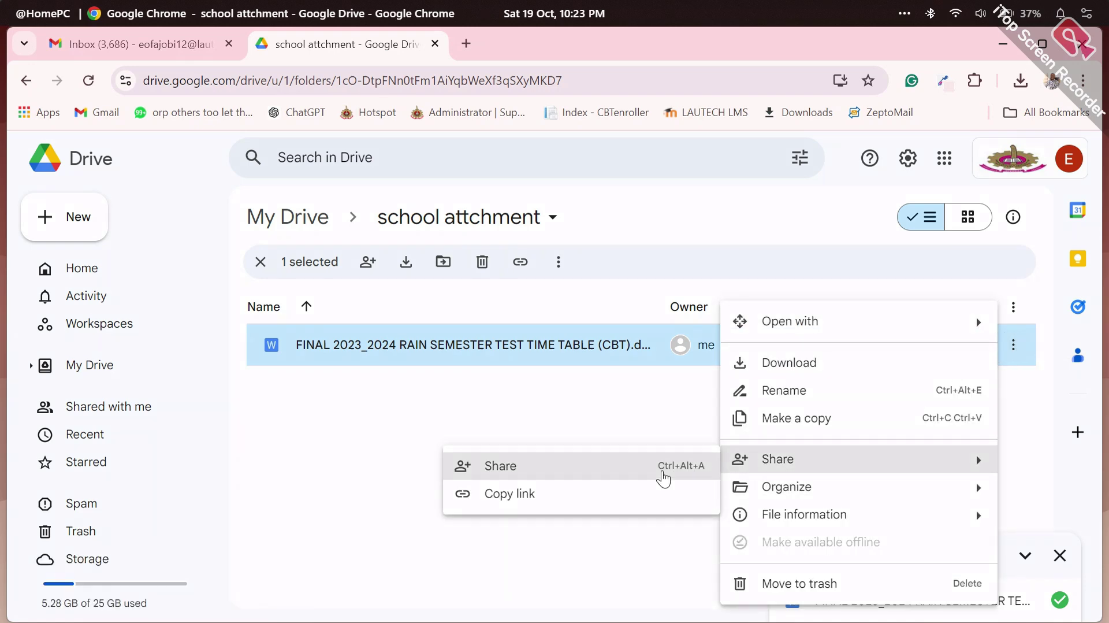
{"action": "left_click", "coordinate": [662, 471]}
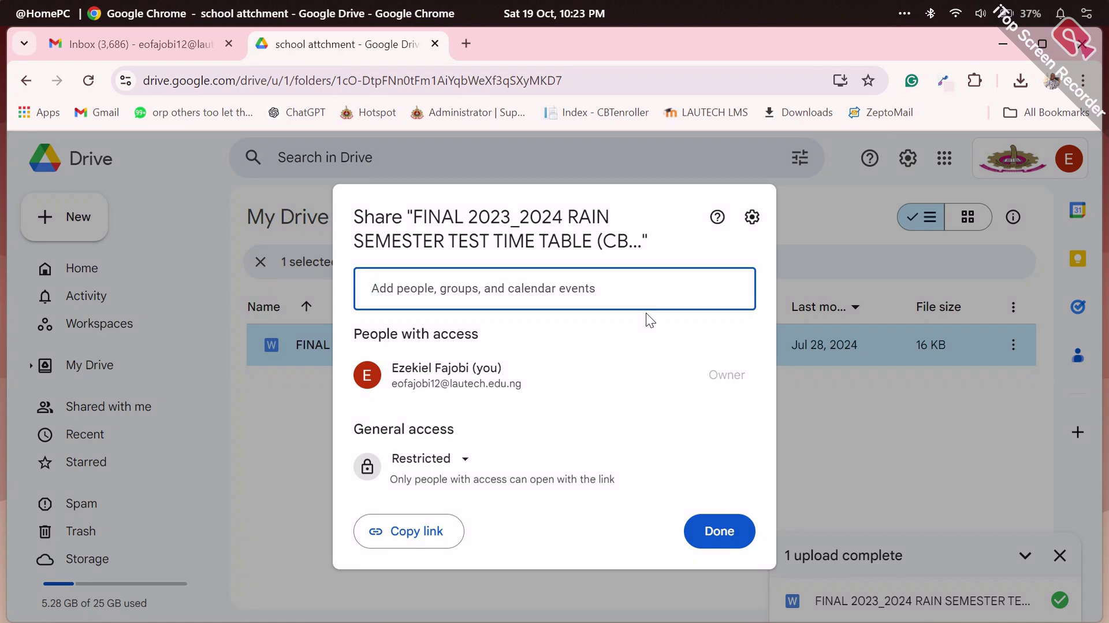
Step: Paste a contact's e-mail, add the suggested recipient, check the Editor role, then cancel adding them
{"action": "key", "text": "ctrl+v"}
{"action": "mouse_move", "coordinate": [647, 321]}
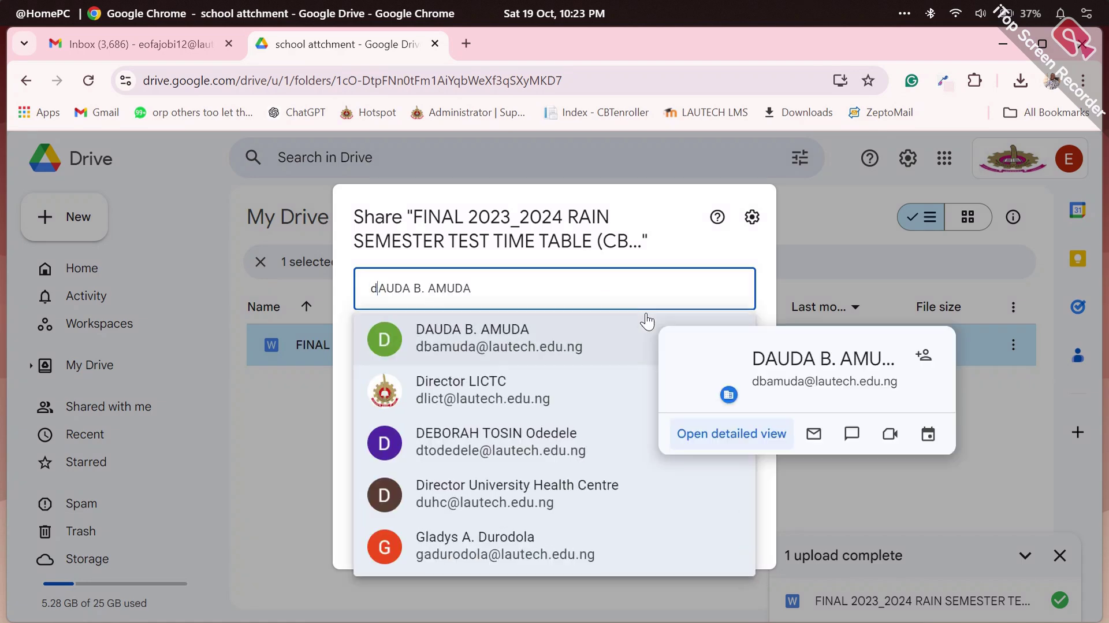
{"action": "key", "text": "ctrl+a"}
{"action": "key", "text": "ctrl+v"}
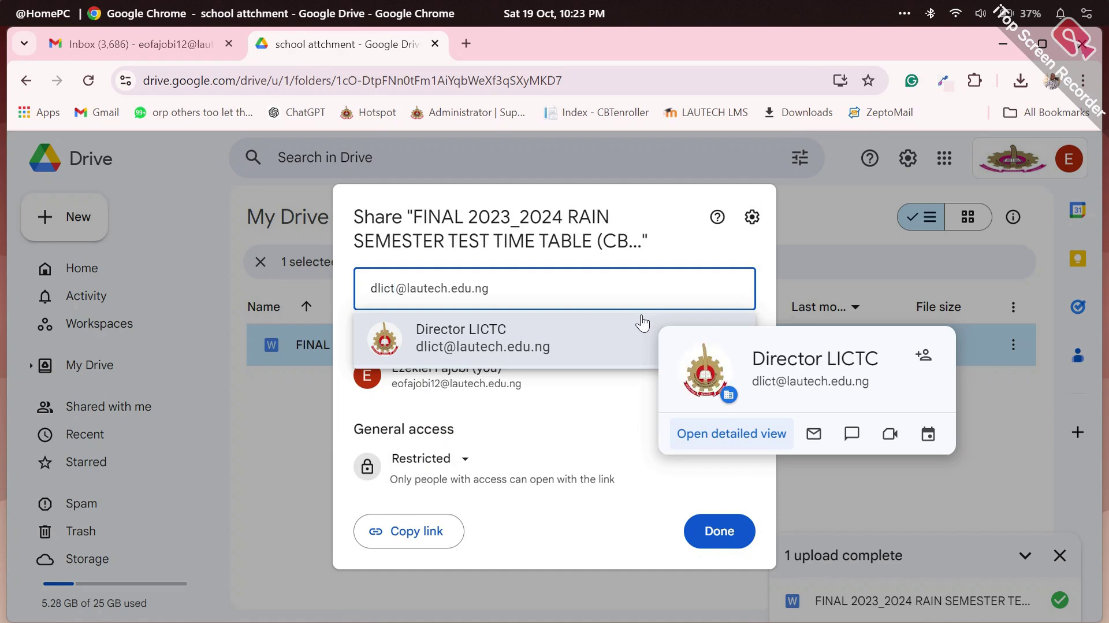
{"action": "left_click", "coordinate": [568, 342]}
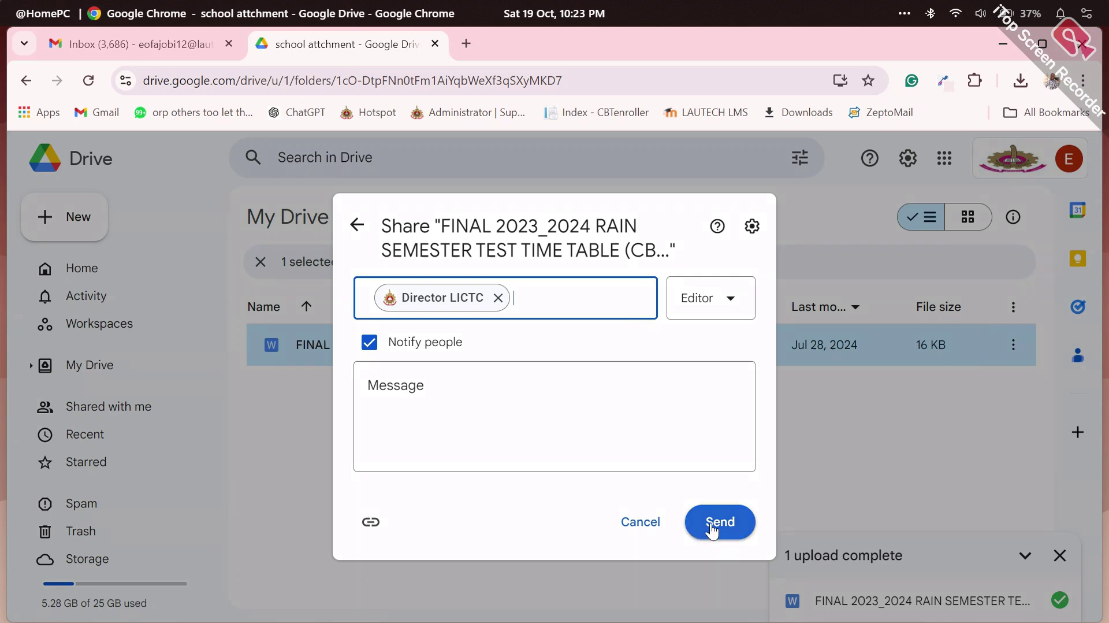
{"action": "left_click", "coordinate": [732, 305]}
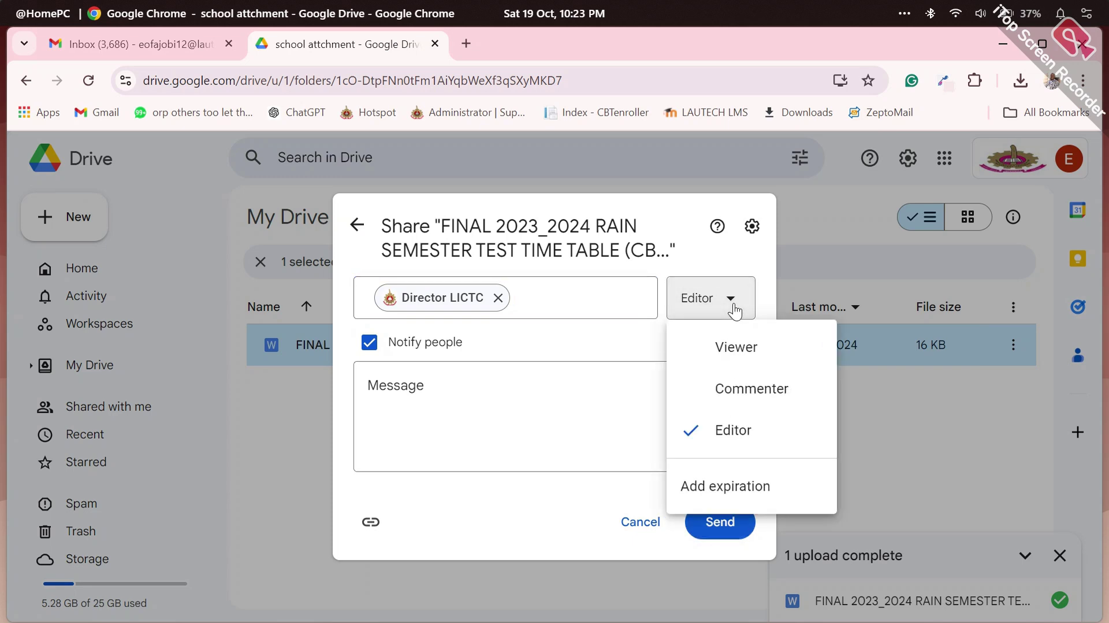
{"action": "left_click", "coordinate": [733, 309]}
{"action": "left_click", "coordinate": [732, 303]}
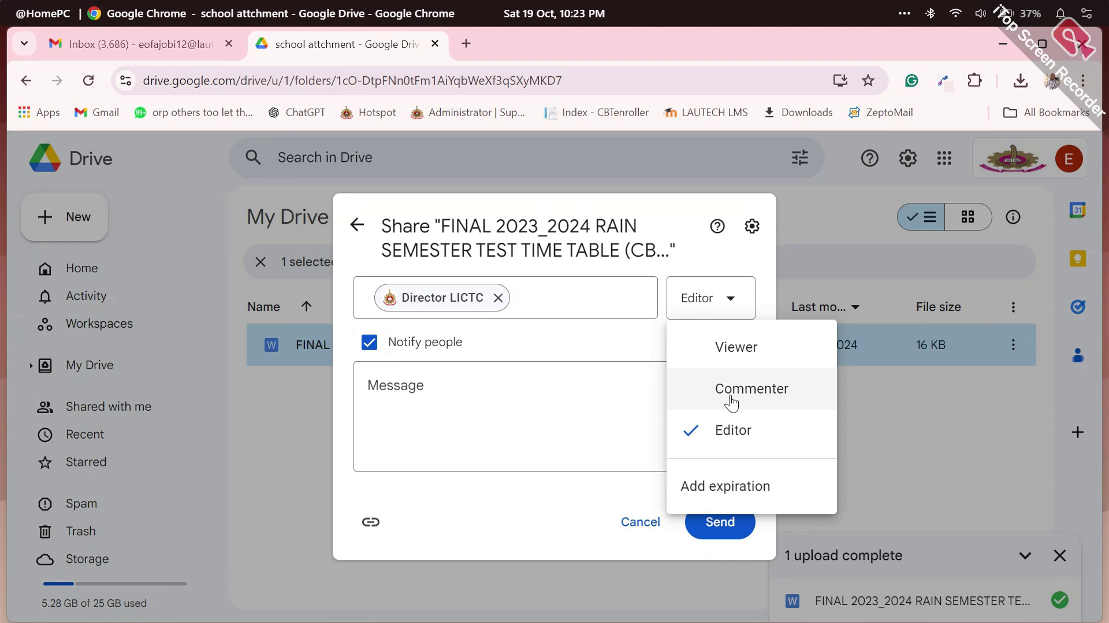
{"action": "left_click", "coordinate": [681, 251]}
{"action": "left_click", "coordinate": [642, 523]}
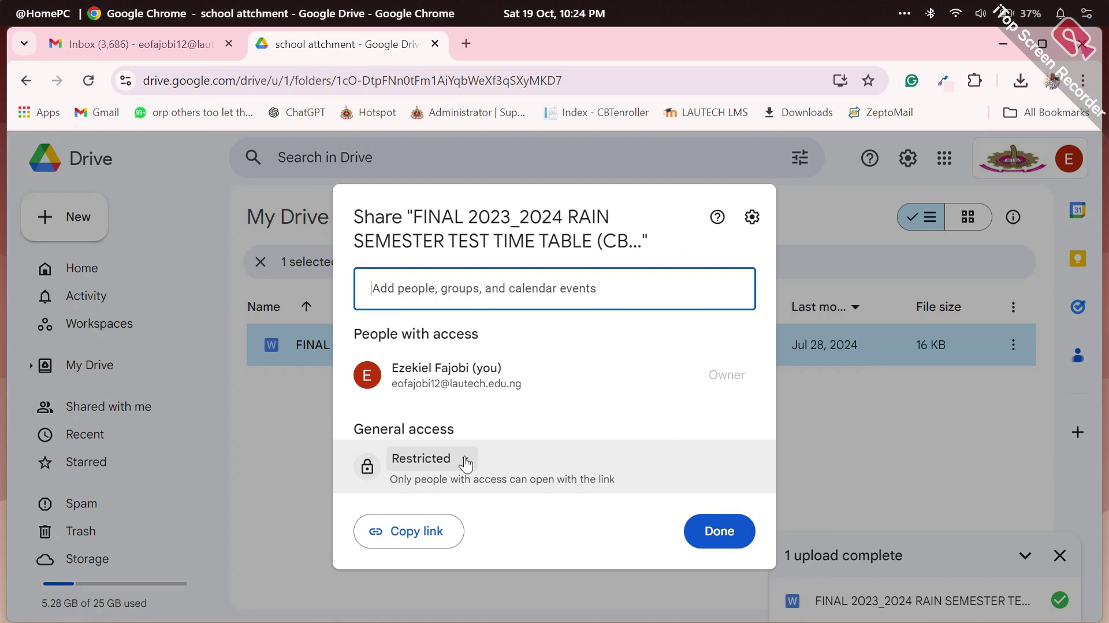
Step: Try the General access options, briefly limiting access to Ladoke Akintola University of Technology
{"action": "left_click_drag", "start_coordinate": [339, 432], "coordinate": [476, 429]}
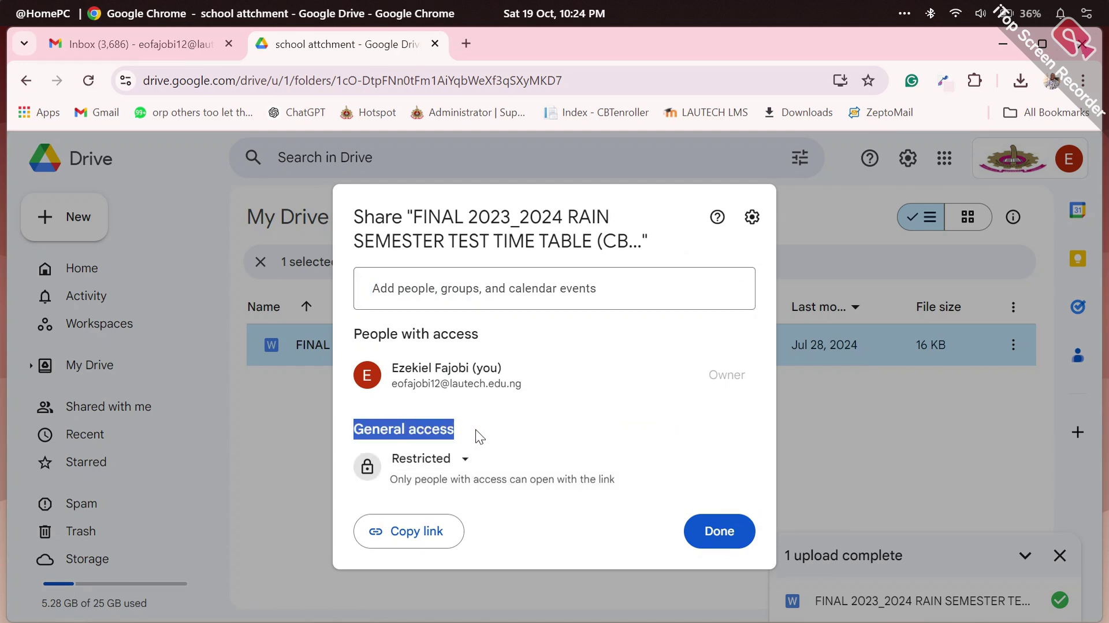
{"action": "left_click", "coordinate": [470, 465]}
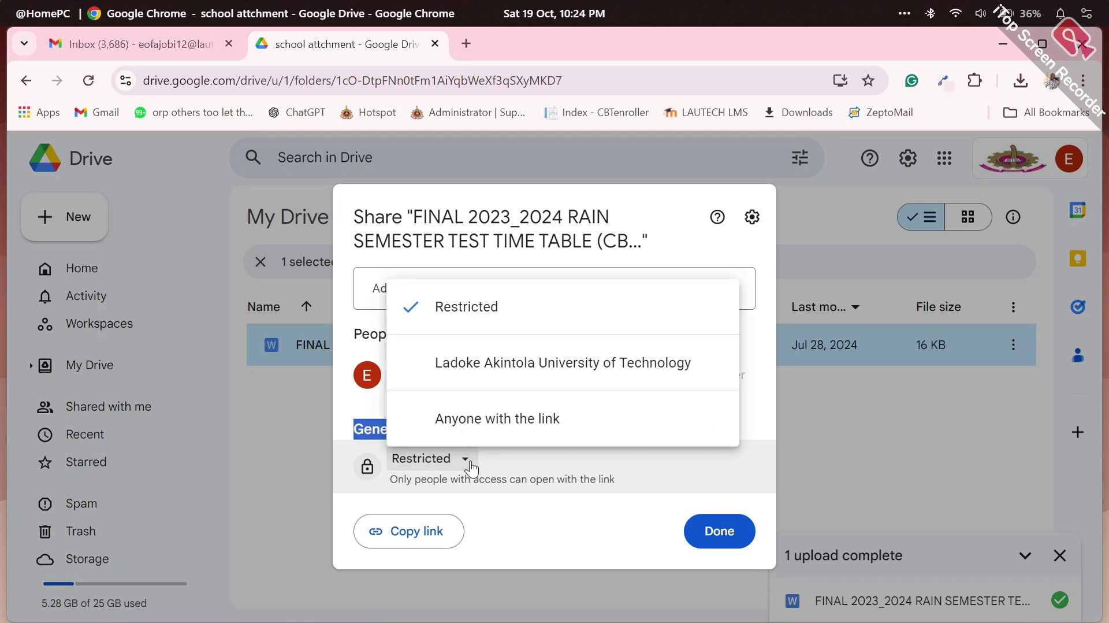
{"action": "left_click", "coordinate": [490, 378]}
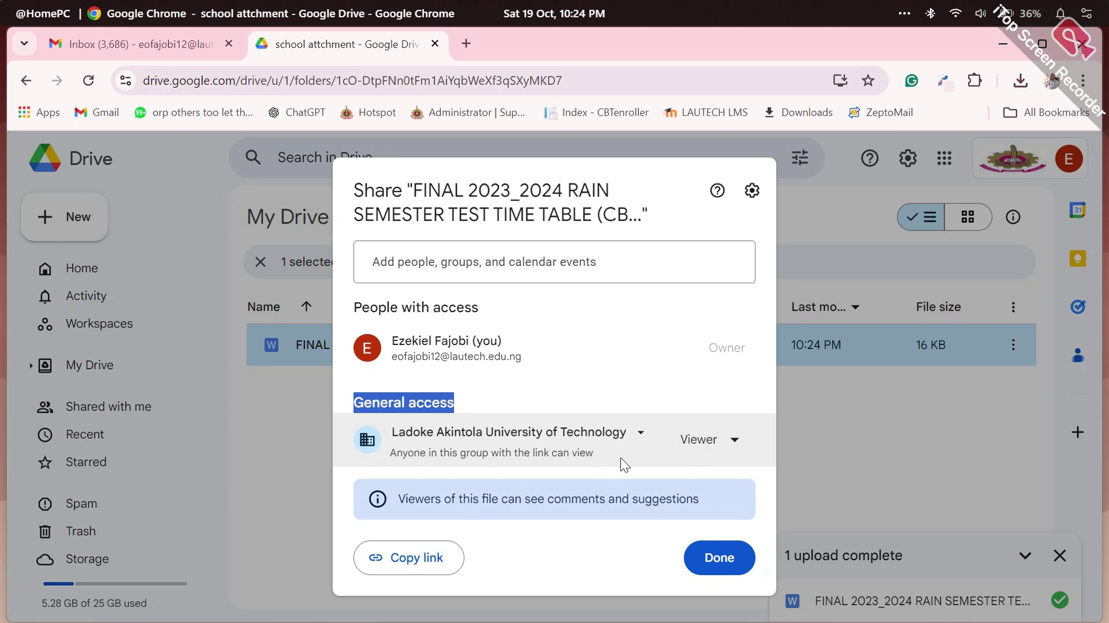
{"action": "left_click", "coordinate": [740, 447]}
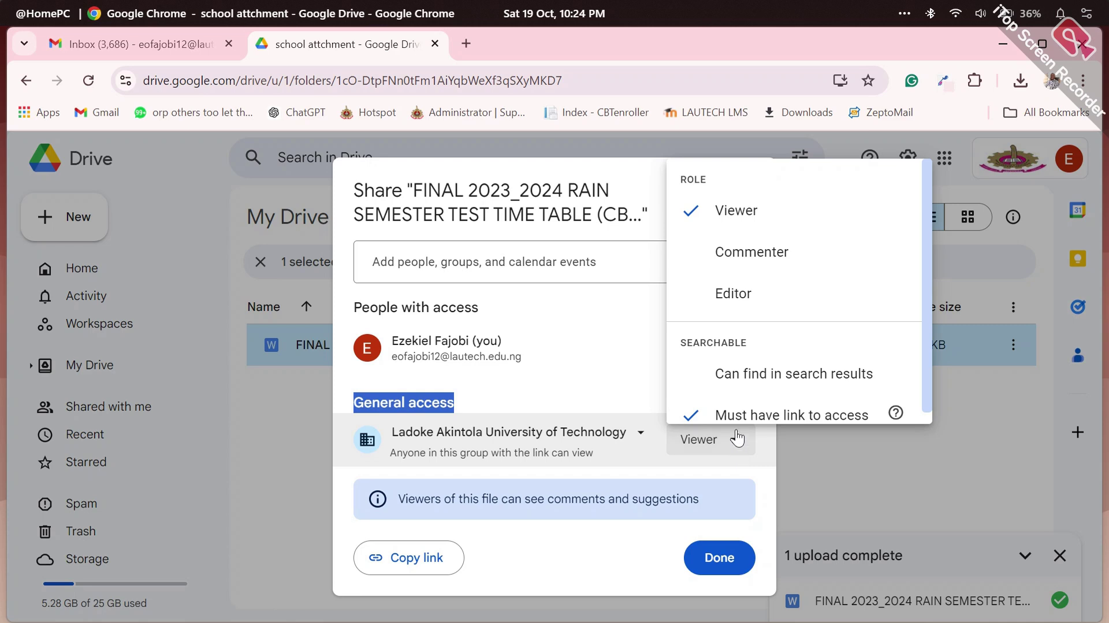
{"action": "scroll", "coordinate": [754, 332], "scroll_direction": "up", "scroll_amount": 1}
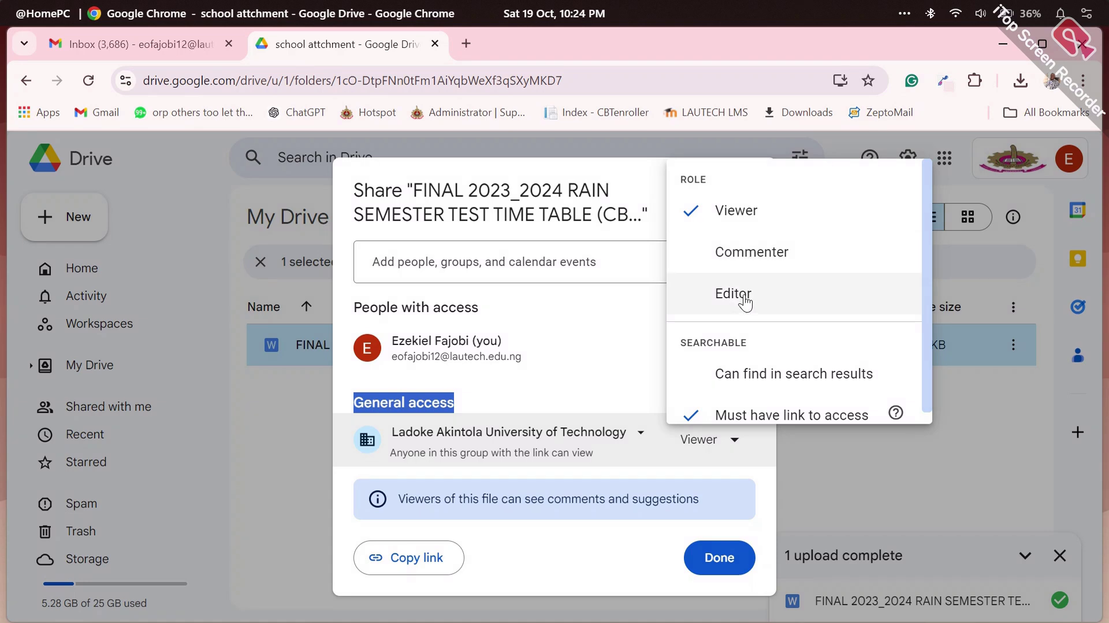
{"action": "left_click", "coordinate": [588, 398]}
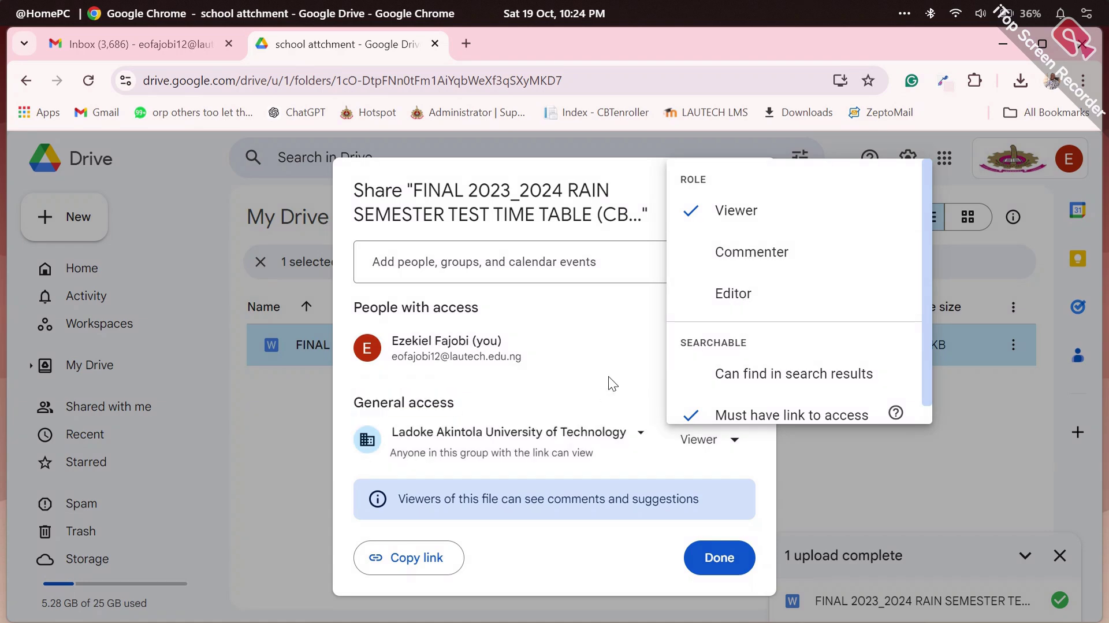
{"action": "left_click", "coordinate": [608, 376]}
Step: Switch general access to Anyone with the link, keep the Viewer role, and click Done
{"action": "left_click", "coordinate": [644, 444]}
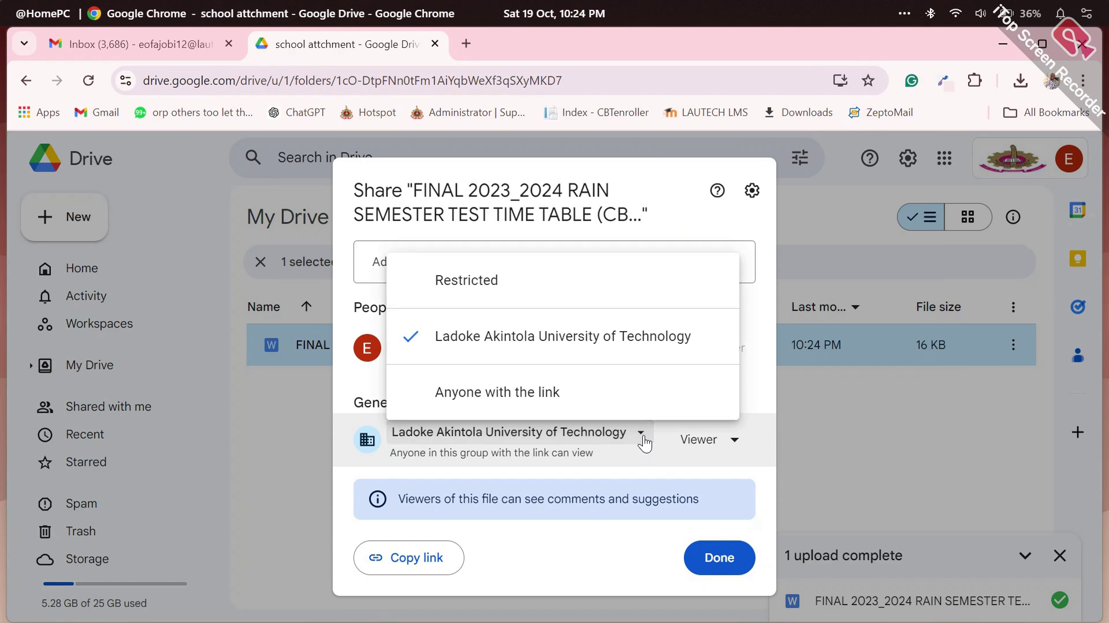
{"action": "left_click", "coordinate": [564, 399]}
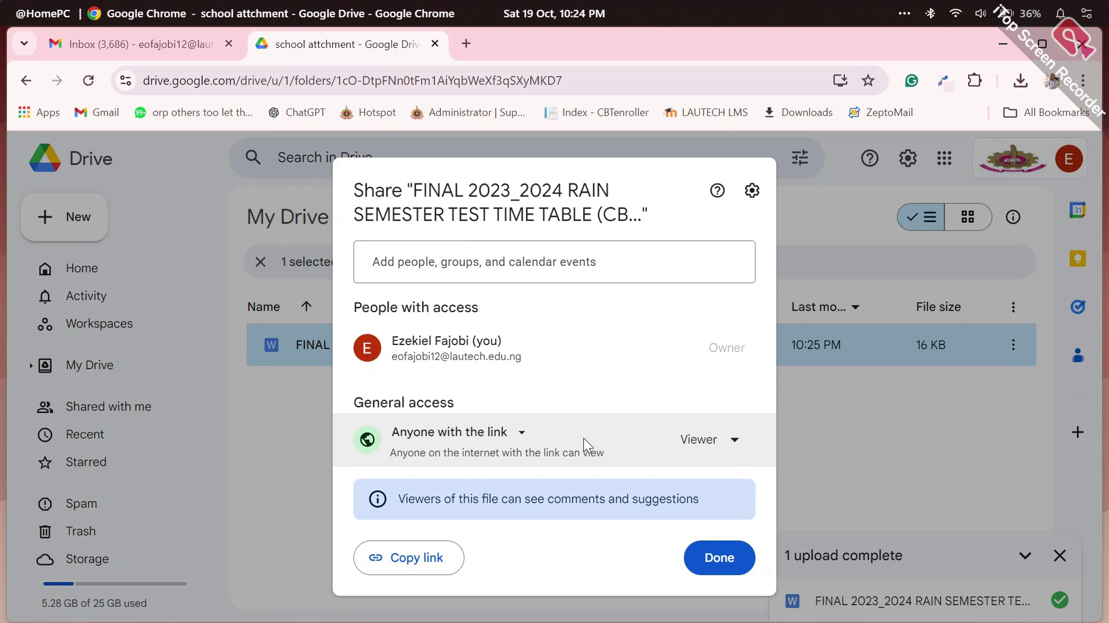
{"action": "left_click", "coordinate": [732, 440]}
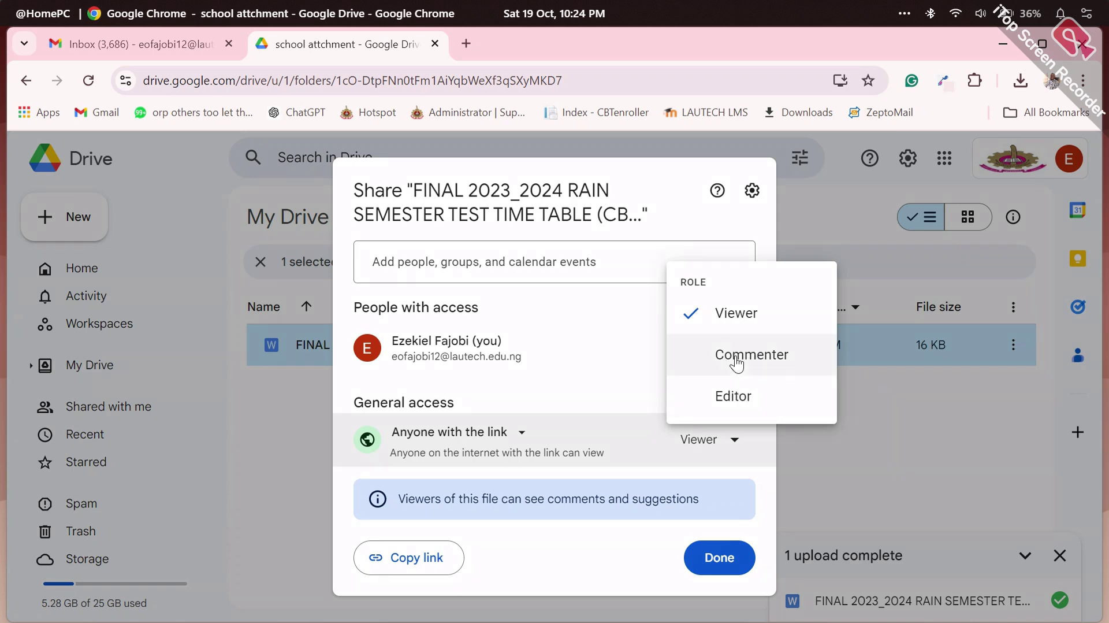
{"action": "left_click", "coordinate": [623, 369]}
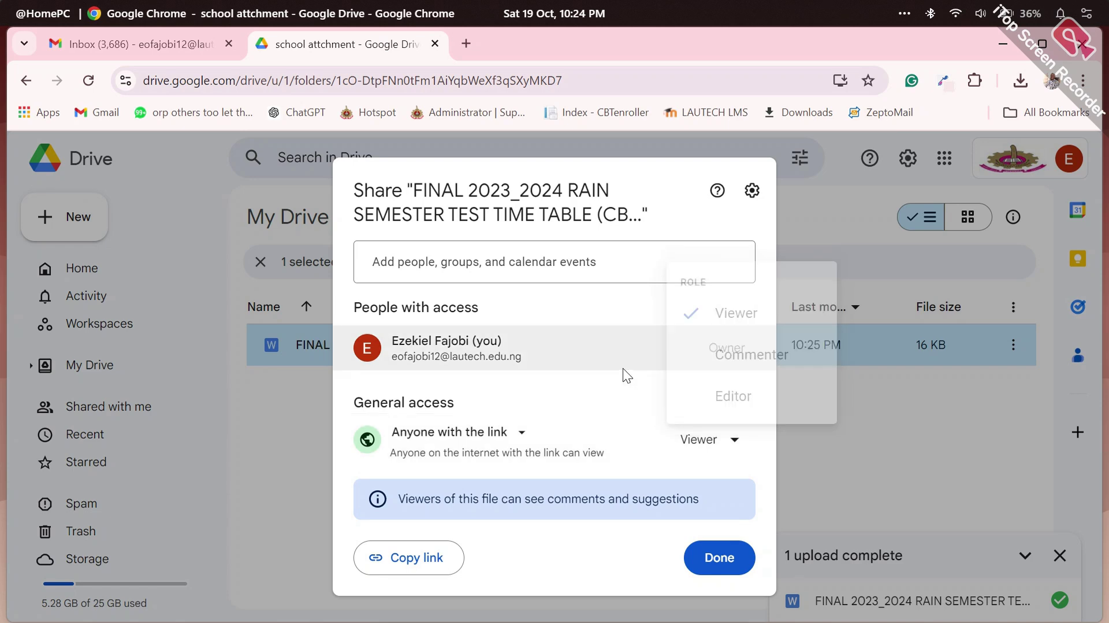
{"action": "left_click", "coordinate": [523, 433]}
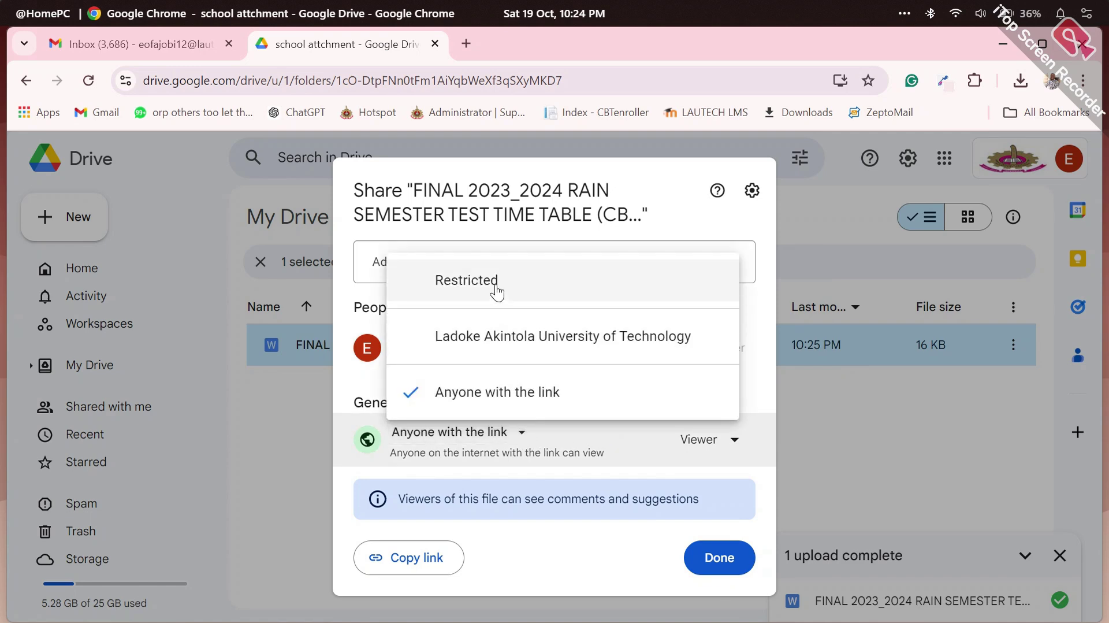
{"action": "left_click", "coordinate": [369, 255]}
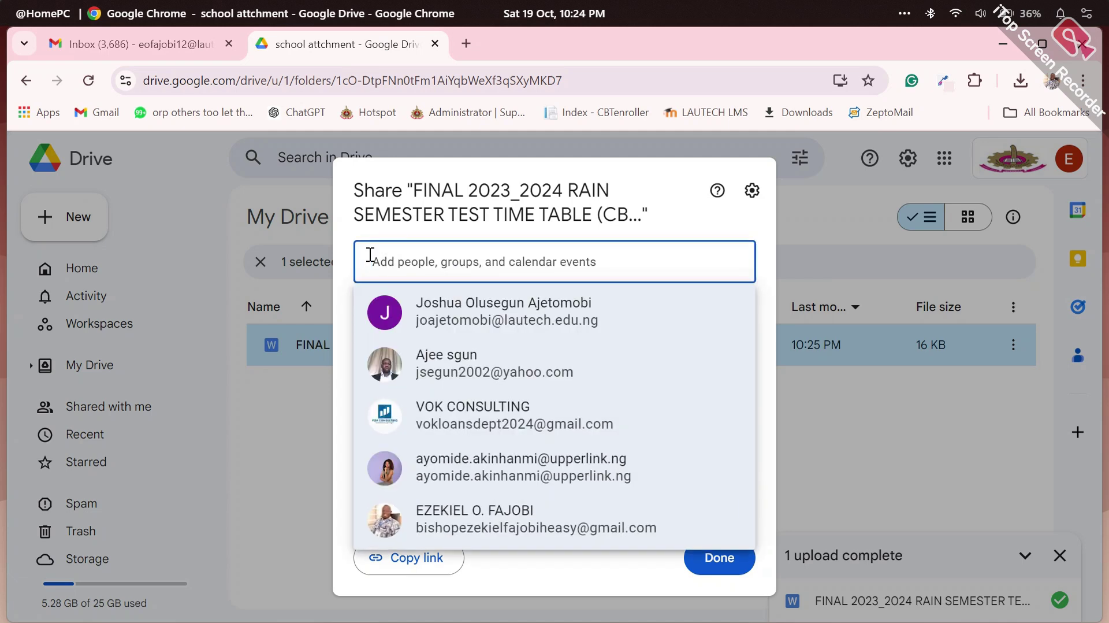
{"action": "left_click", "coordinate": [508, 434]}
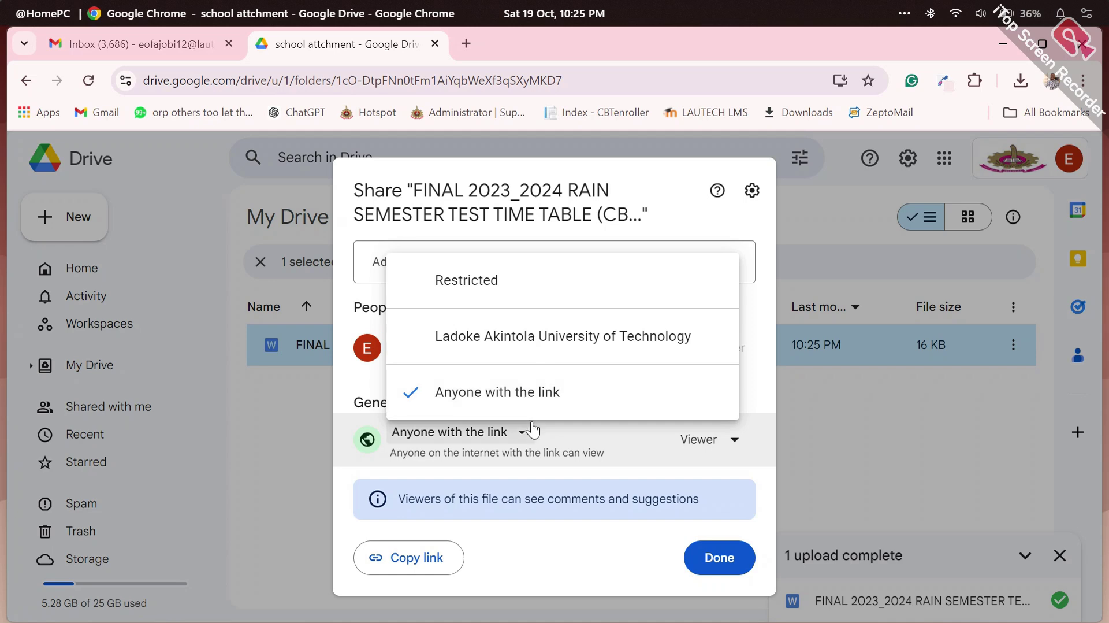
{"action": "left_click", "coordinate": [556, 545]}
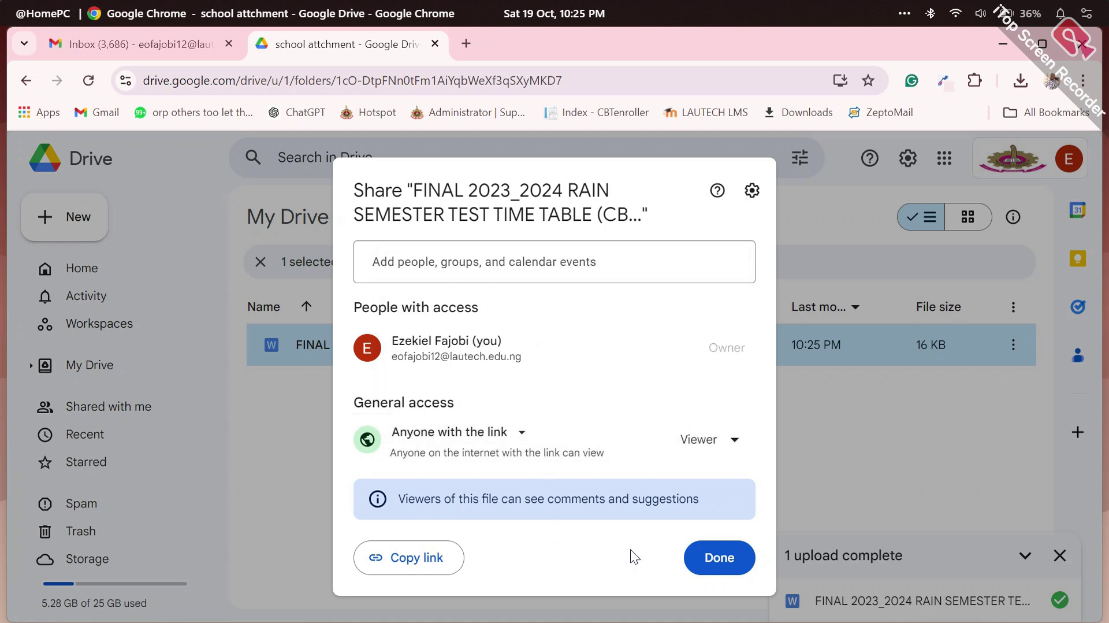
{"action": "left_click", "coordinate": [712, 558]}
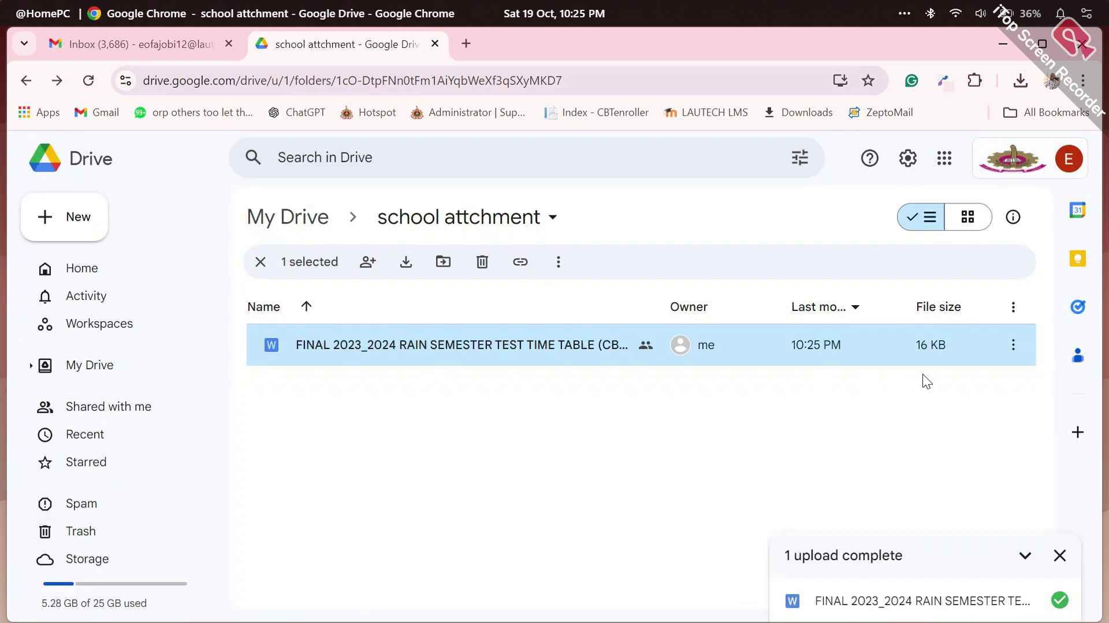
Step: Copy the timetable file's public share link from its Share settings, then go to Gmail
{"action": "left_click", "coordinate": [1012, 345]}
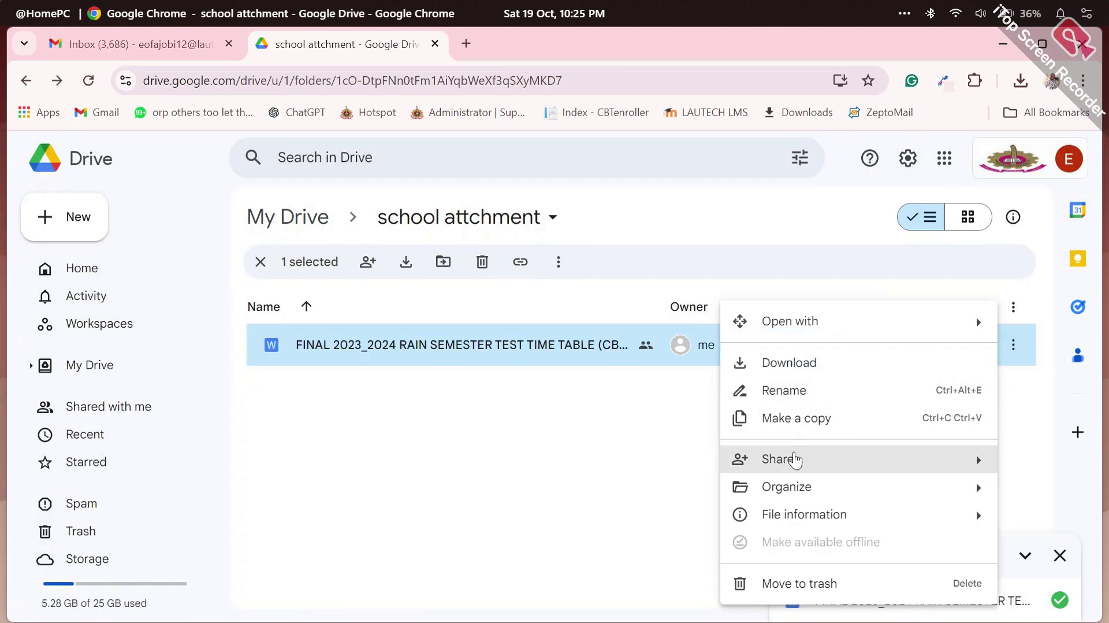
{"action": "mouse_move", "coordinate": [787, 459]}
{"action": "left_click", "coordinate": [535, 494]}
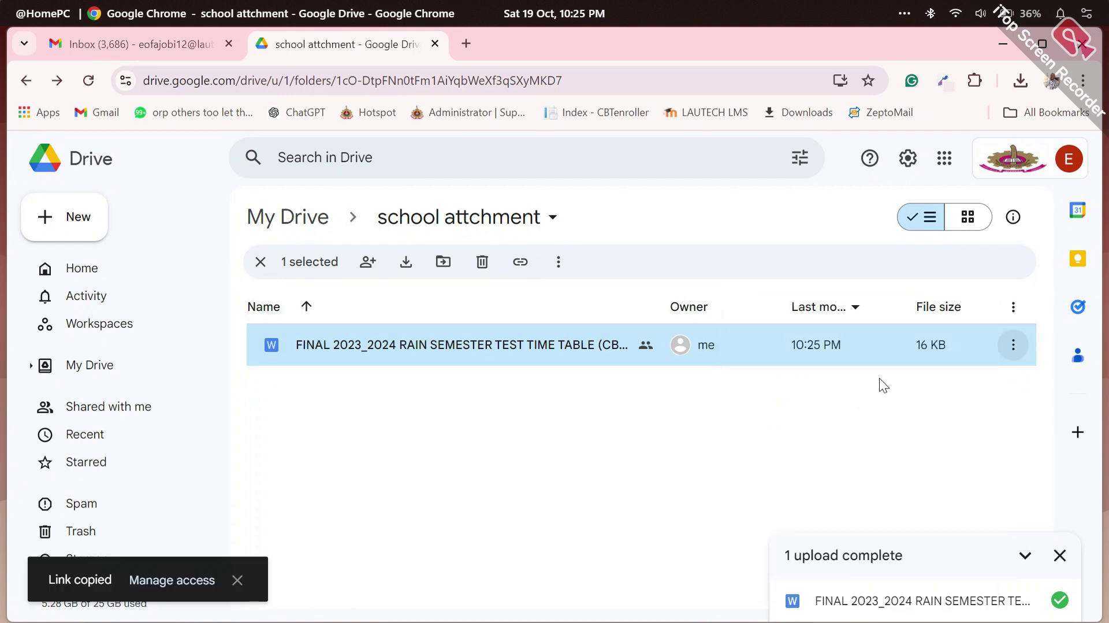
{"action": "left_click", "coordinate": [1012, 344]}
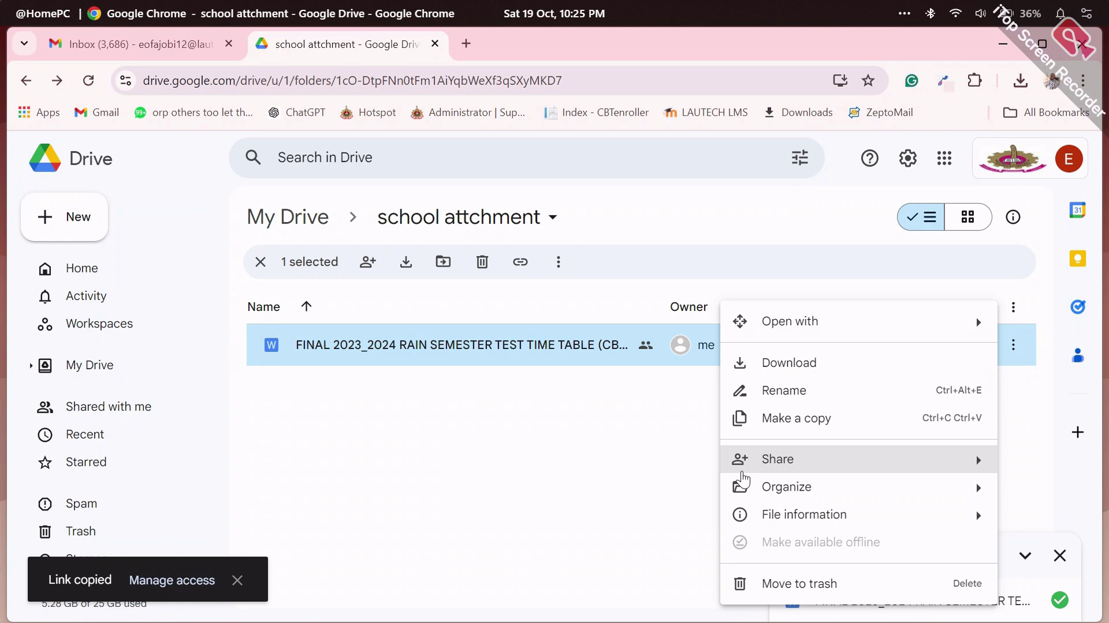
{"action": "mouse_move", "coordinate": [744, 462]}
{"action": "left_click", "coordinate": [507, 471]}
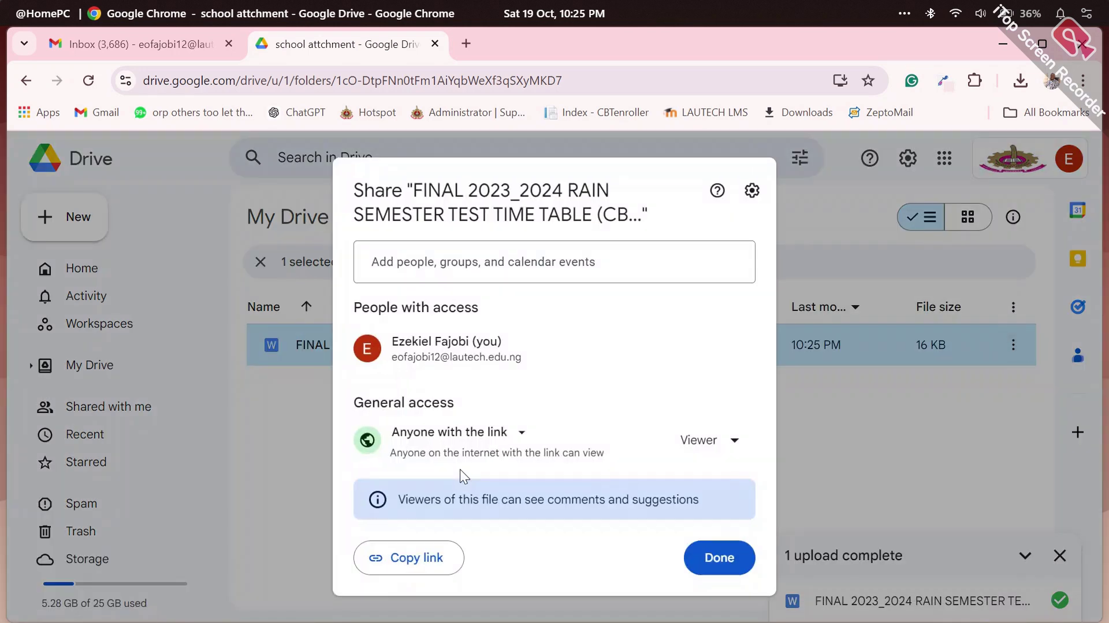
{"action": "left_click", "coordinate": [405, 558]}
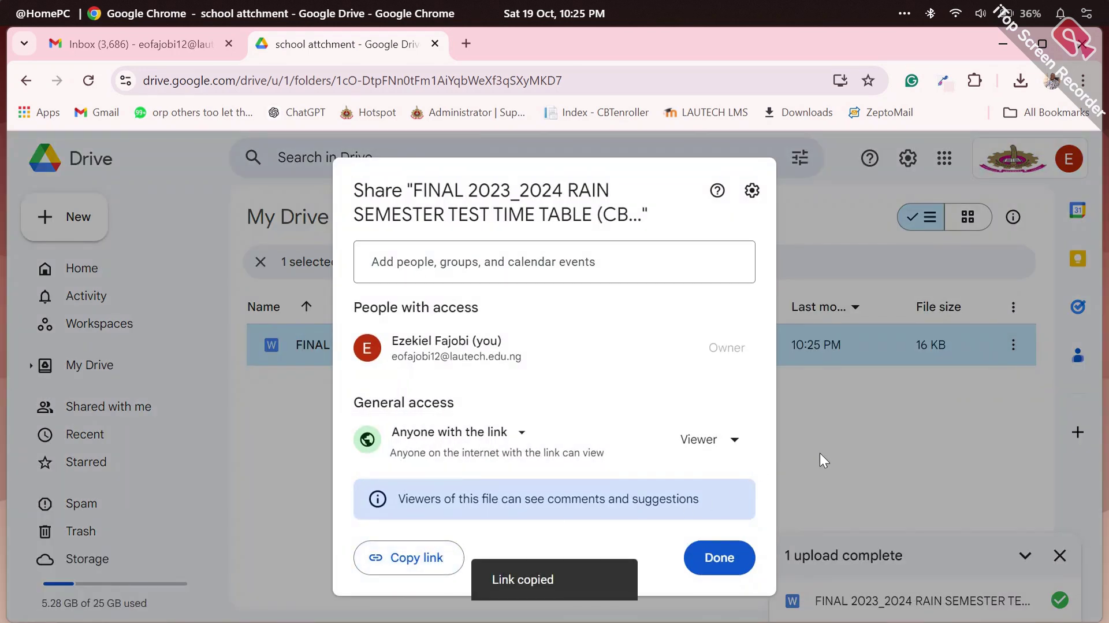
{"action": "left_click", "coordinate": [812, 472]}
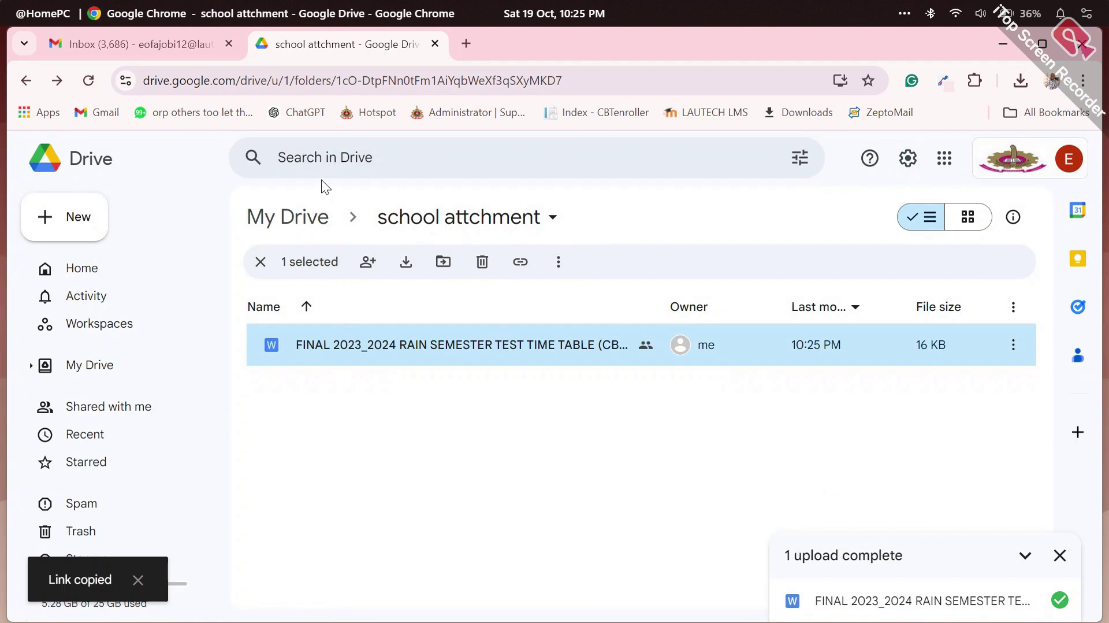
{"action": "left_click", "coordinate": [98, 44]}
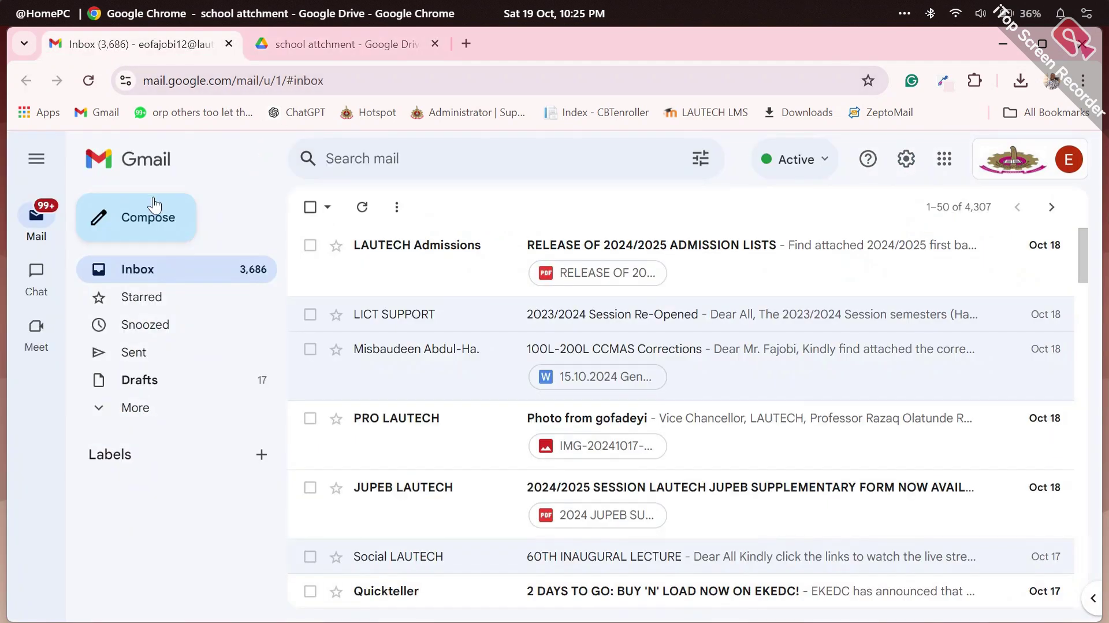
Step: Compose a new email addressed to Director LICTC
{"action": "left_click", "coordinate": [138, 219]}
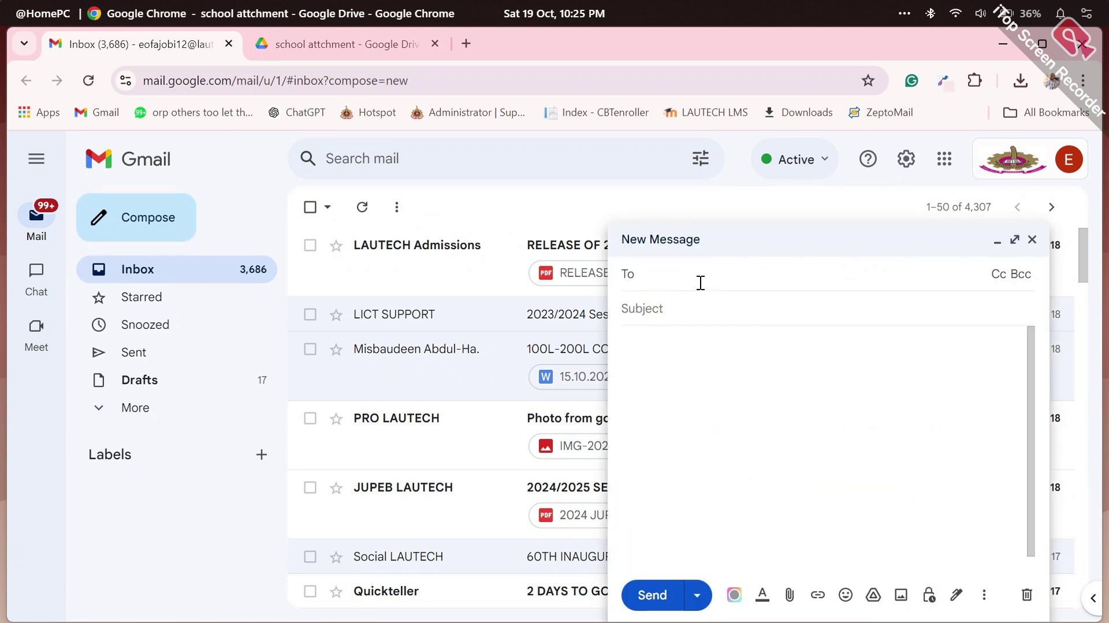
{"action": "type", "text": "news"}
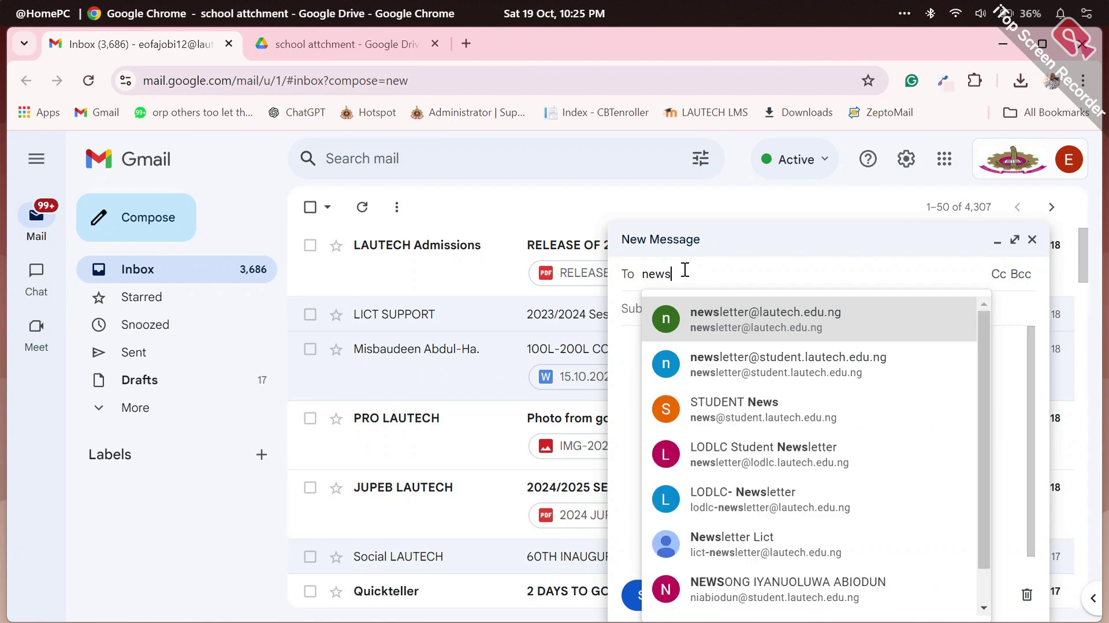
{"action": "key", "text": "BackSpace"}
{"action": "key", "text": "BackSpace"}
{"action": "key", "text": "BackSpace"}
{"action": "key", "text": "BackSpace"}
{"action": "type", "text": "direct"}
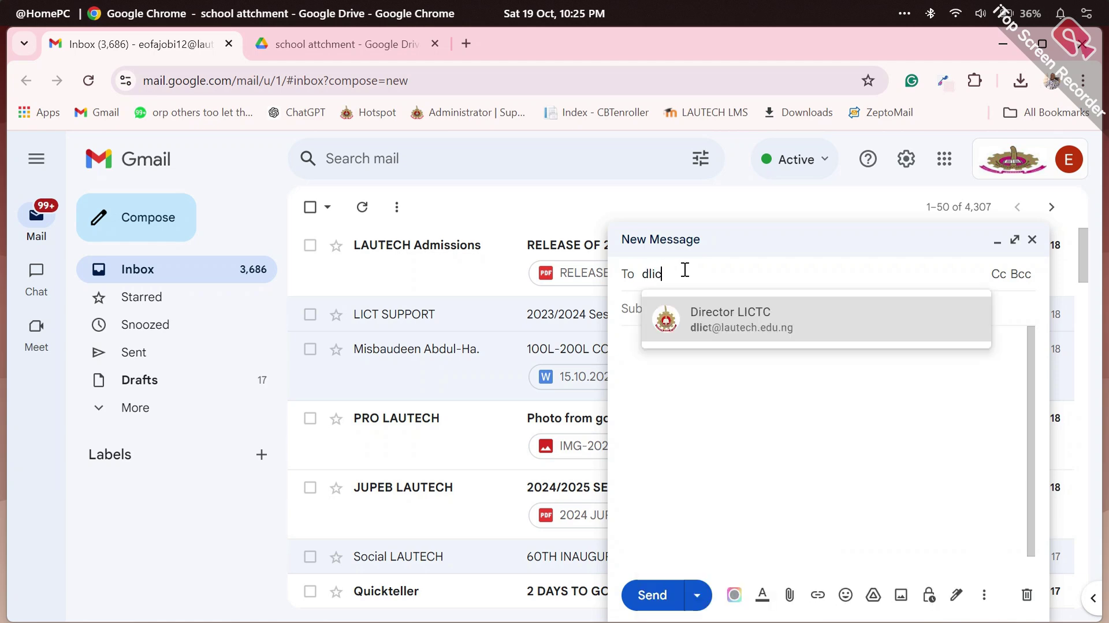
{"action": "left_click", "coordinate": [729, 303]}
Step: Enter the subject 'Tutorial Timetable', correcting the typos along the way
{"action": "left_click", "coordinate": [698, 315]}
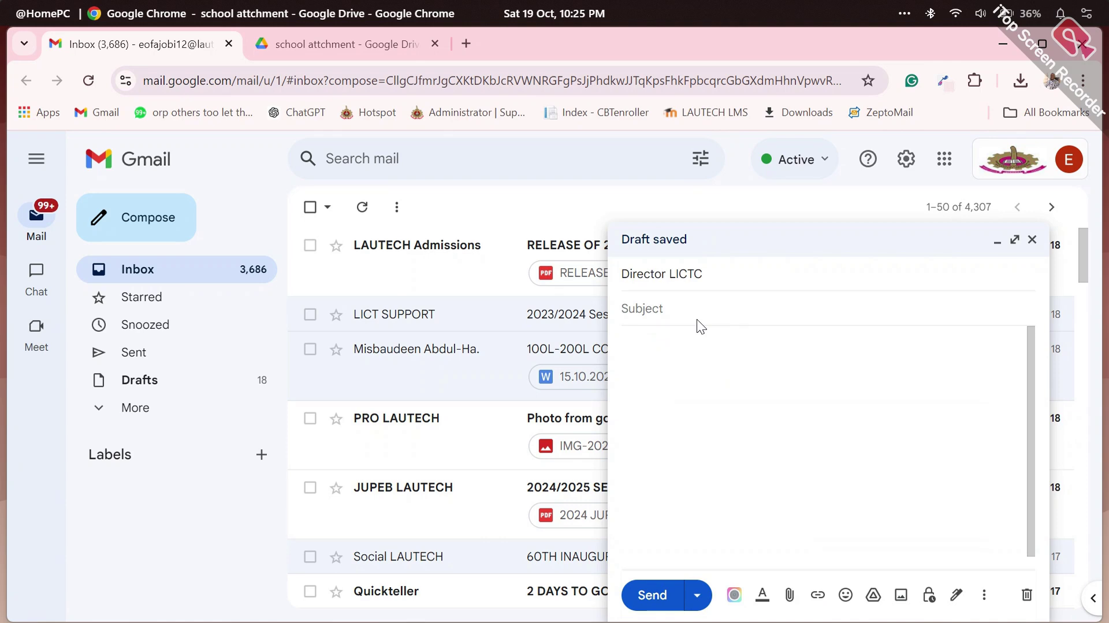
{"action": "type", "text": "Timit"}
{"action": "key", "text": "BackSpace"}
{"action": "key", "text": "BackSpace"}
{"action": "key", "text": "BackSpace"}
{"action": "key", "text": "BackSpace"}
{"action": "key", "text": "BackSpace"}
{"action": "type", "text": "Tu"}
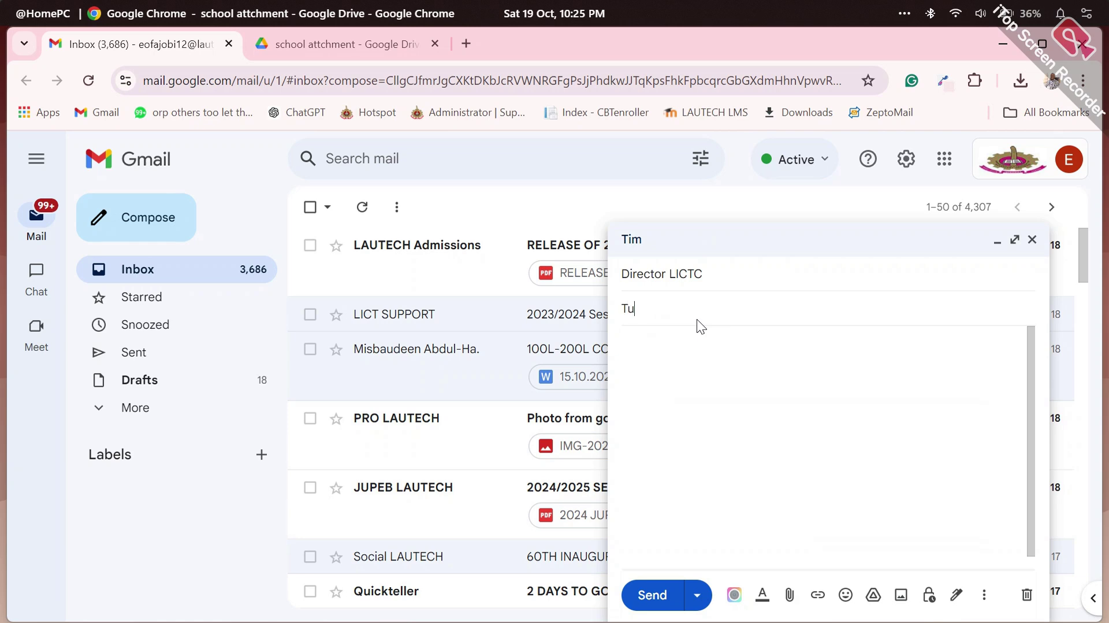
{"action": "type", "text": "totiral"}
{"action": "key", "text": "BackSpace"}
{"action": "key", "text": "BackSpace"}
{"action": "key", "text": "BackSpace"}
{"action": "key", "text": "BackSpace"}
{"action": "key", "text": "BackSpace"}
{"action": "key", "text": "BackSpace"}
{"action": "type", "text": "rial Timet"}
Step: Write the 'Dear sir,' greeting in the body and paste the document link below it
{"action": "key", "text": "Tab"}
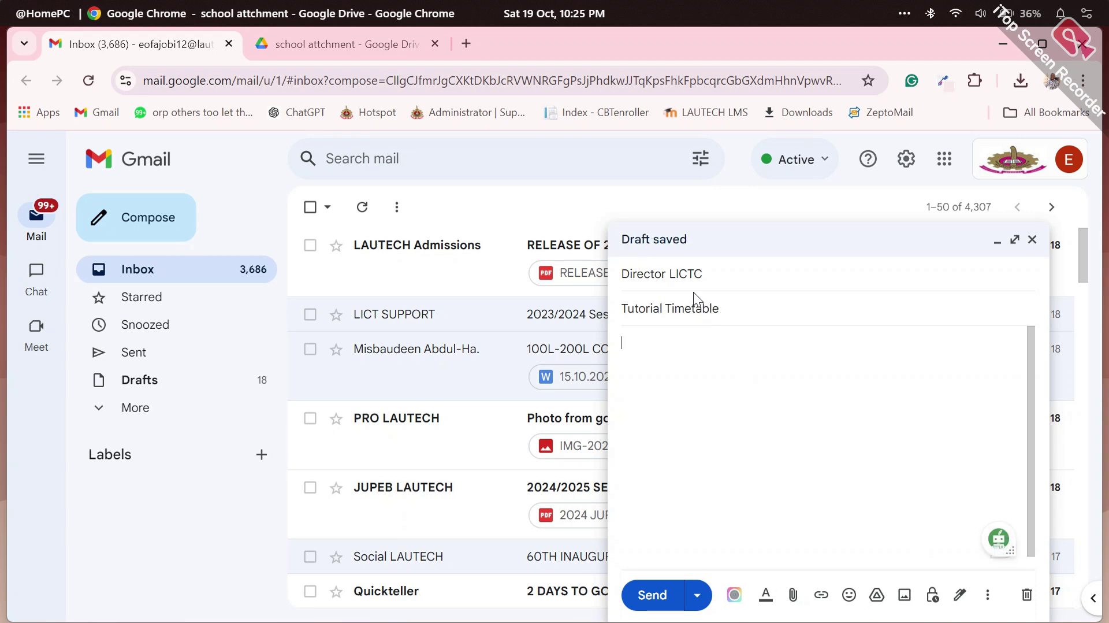
{"action": "type", "text": "Dear sir,----"}
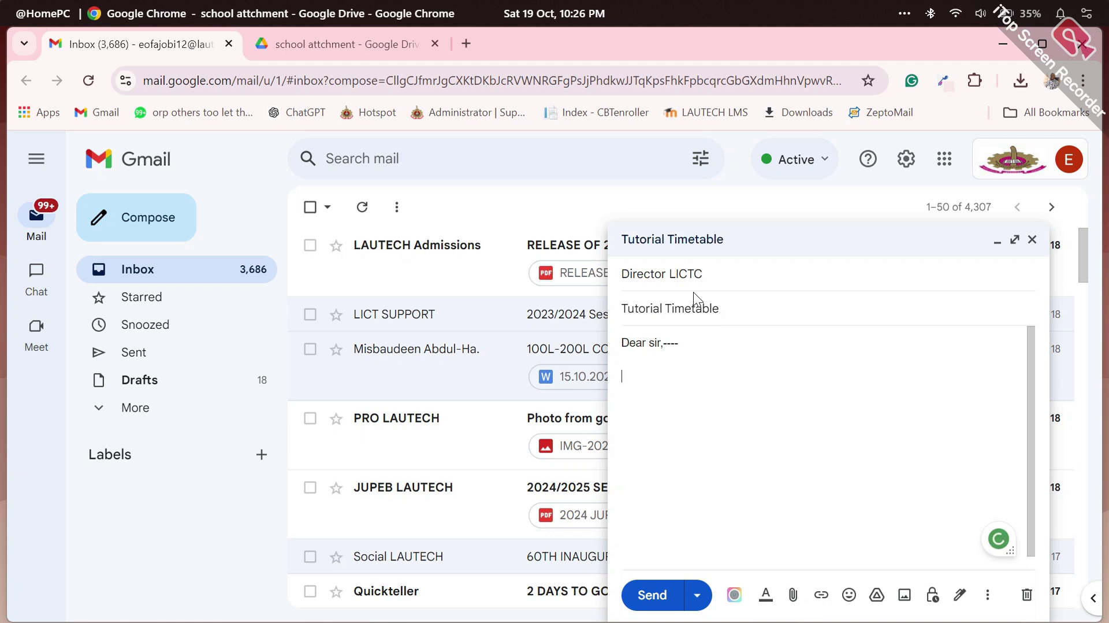
{"action": "key", "text": "Return"}
{"action": "key", "text": "Return"}
{"action": "key", "text": "ctrl+v"}
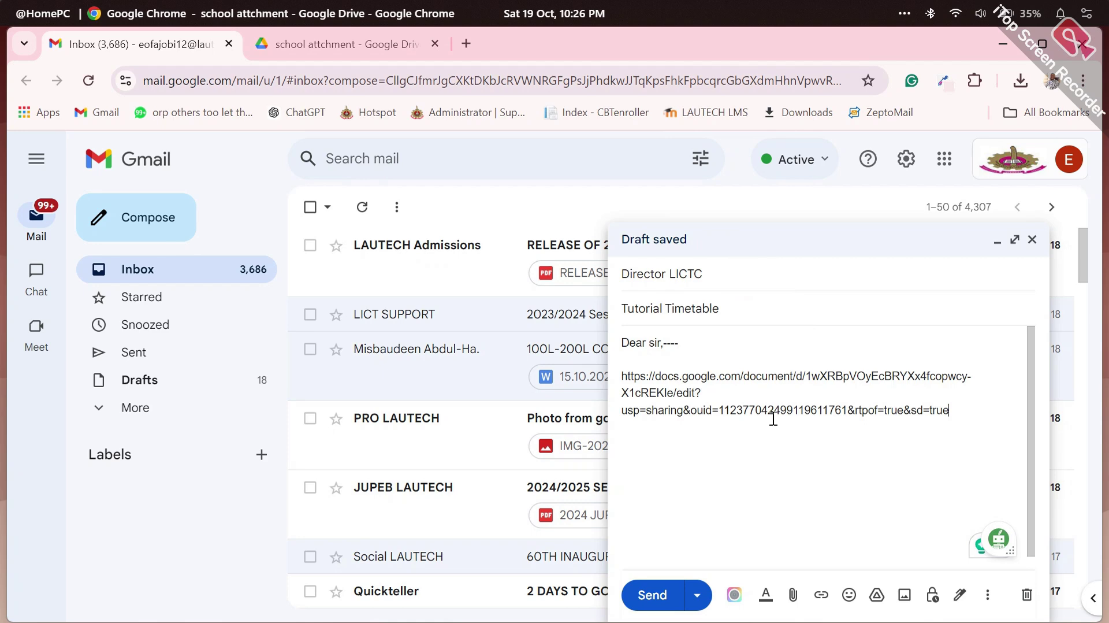
Step: Replace the raw URL with a 'DOwnload Timitable' hyperlink to the shared document
{"action": "left_click_drag", "start_coordinate": [988, 430], "coordinate": [572, 370]}
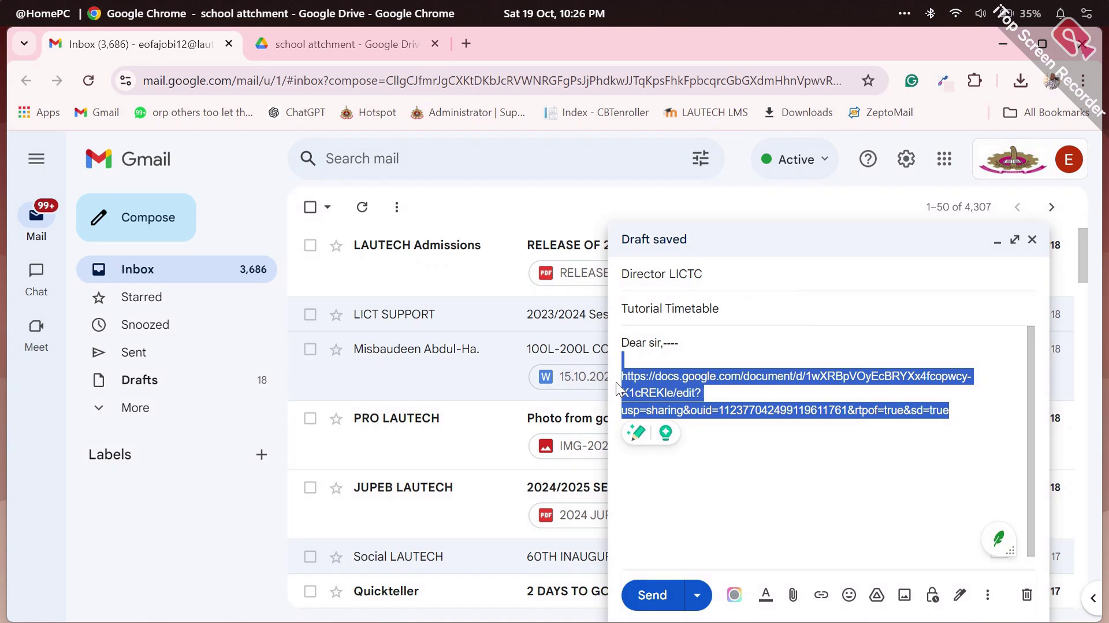
{"action": "key", "text": "BackSpace"}
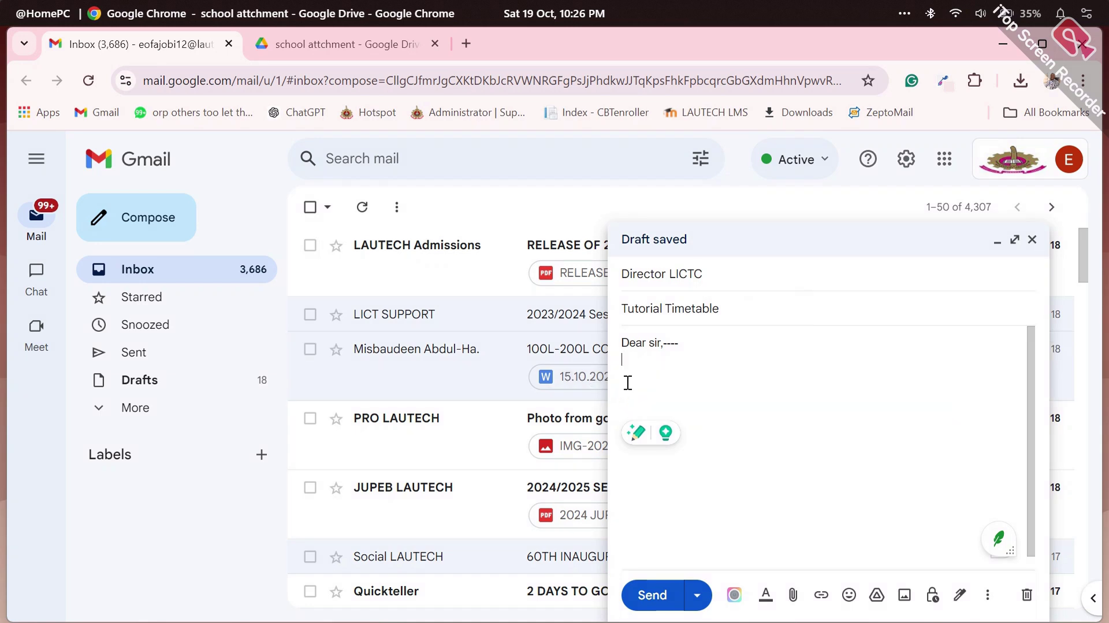
{"action": "left_click", "coordinate": [821, 595]}
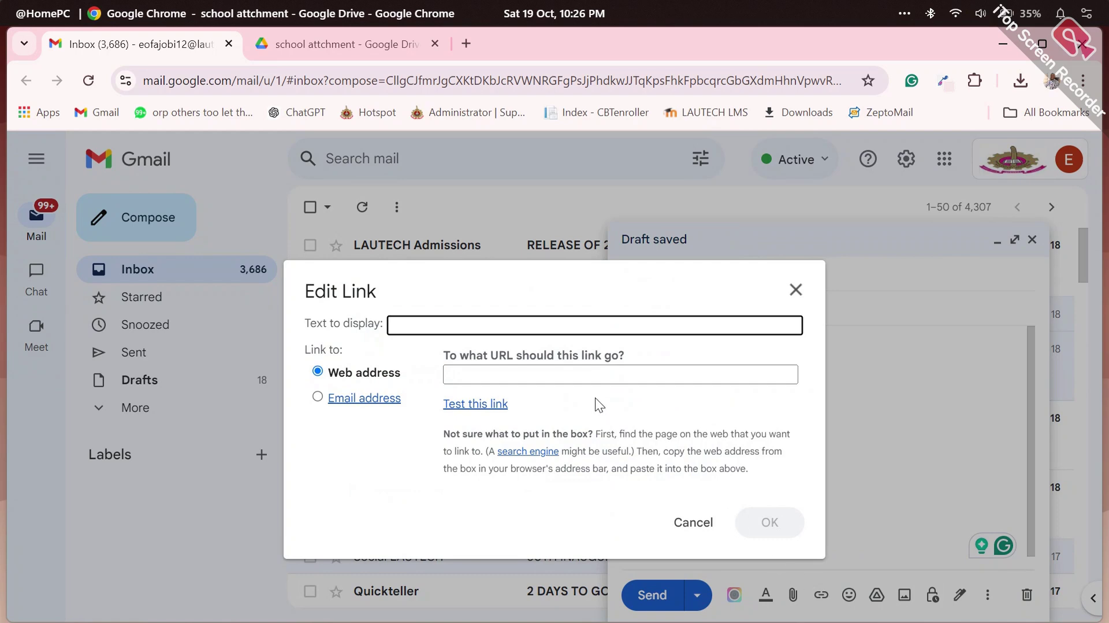
{"action": "type", "text": "DOwnload Timitable"}
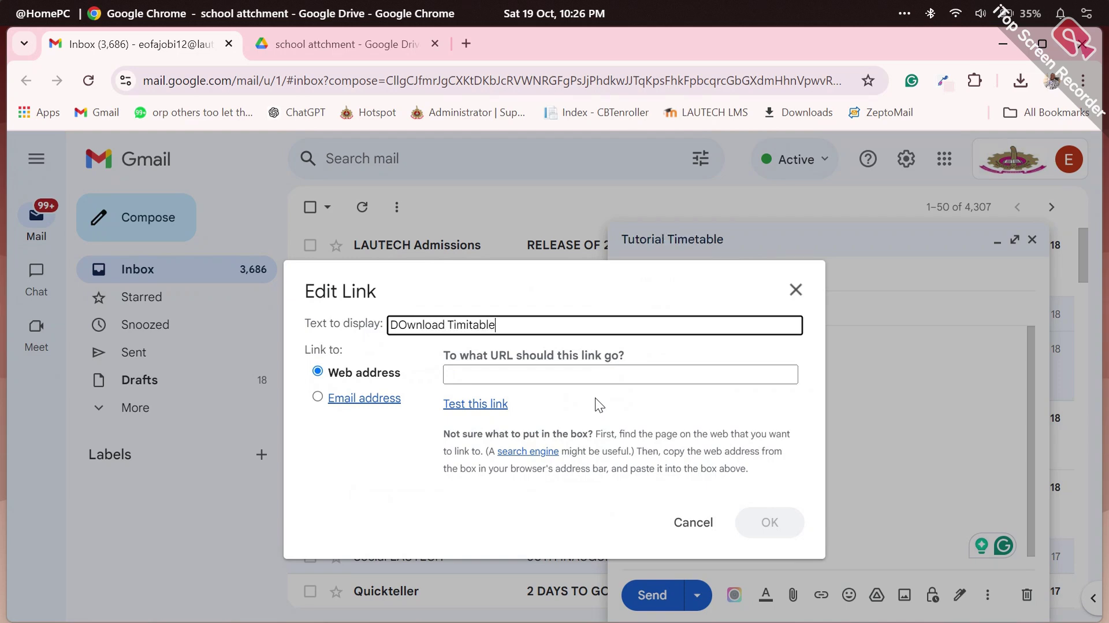
{"action": "left_click", "coordinate": [602, 373]}
{"action": "key", "text": "ctrl+v"}
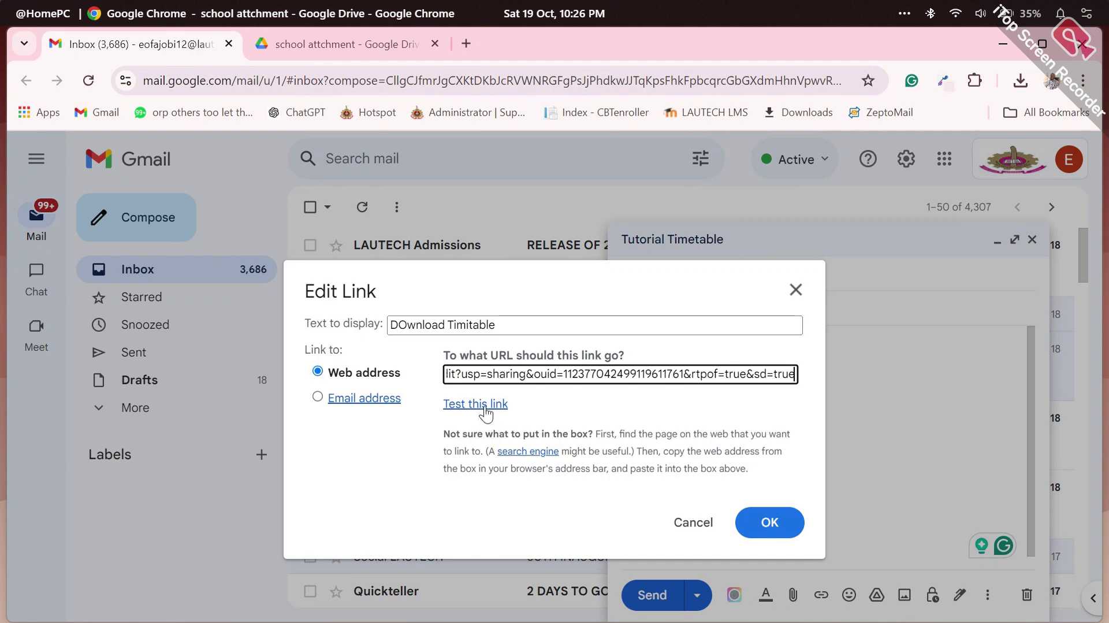
{"action": "left_click", "coordinate": [769, 523]}
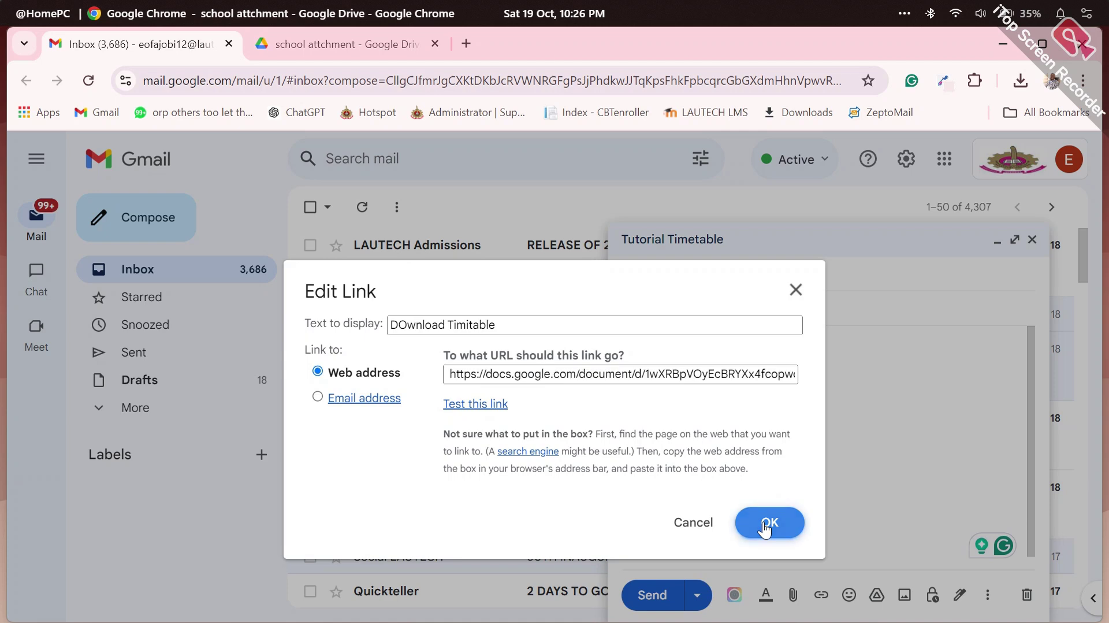
Step: Check where the new link points, then send the email
{"action": "left_click", "coordinate": [687, 365]}
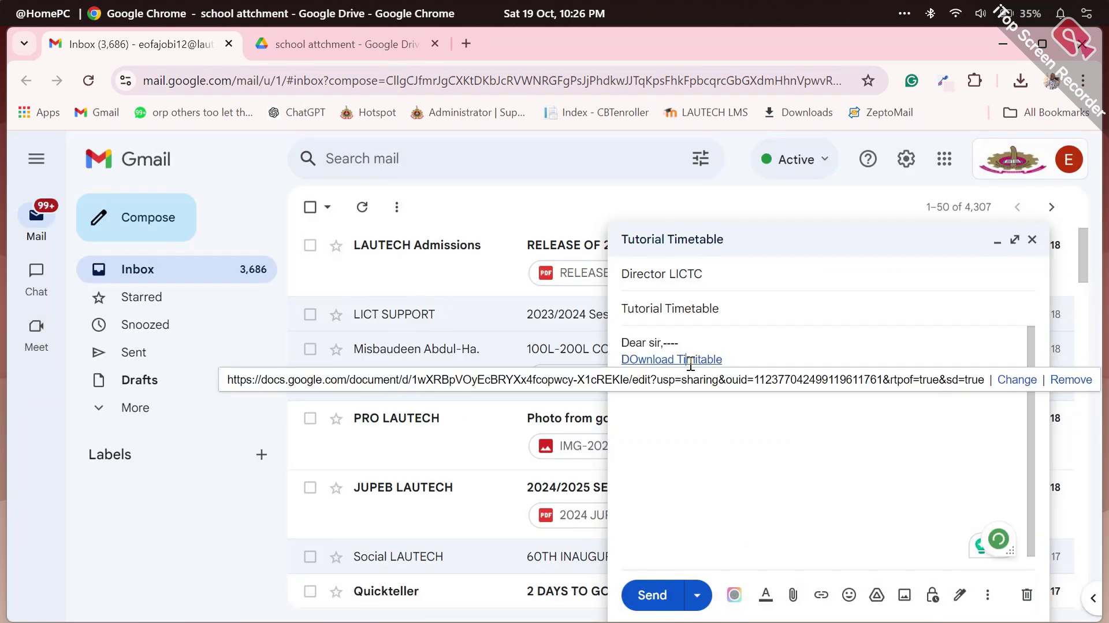
{"action": "left_click", "coordinate": [837, 465]}
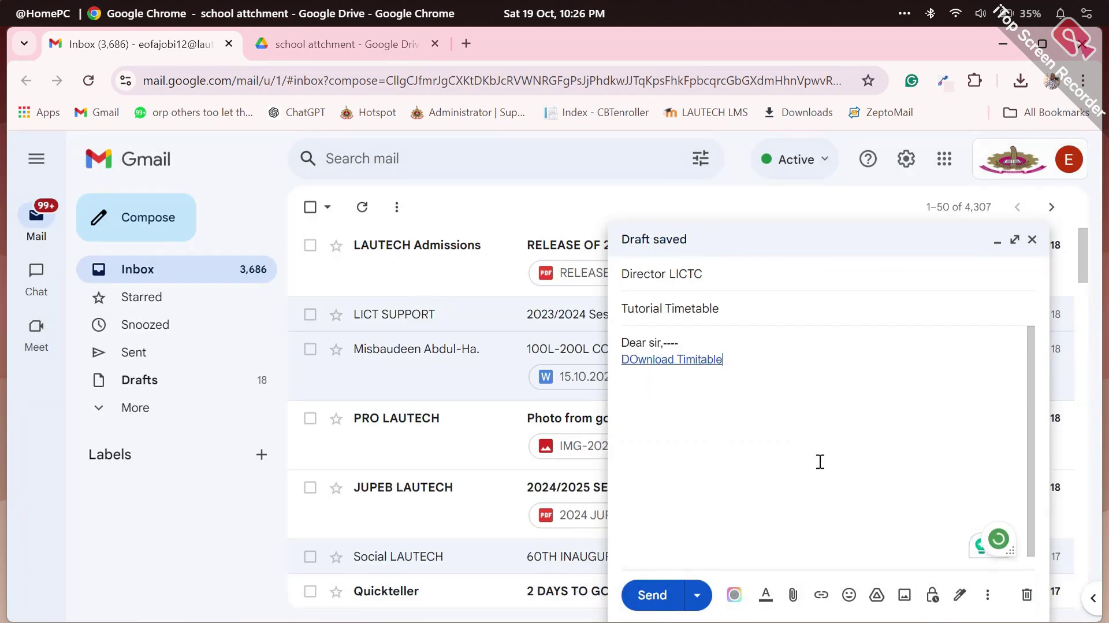
{"action": "left_click", "coordinate": [653, 601]}
{"action": "left_click", "coordinate": [652, 595]}
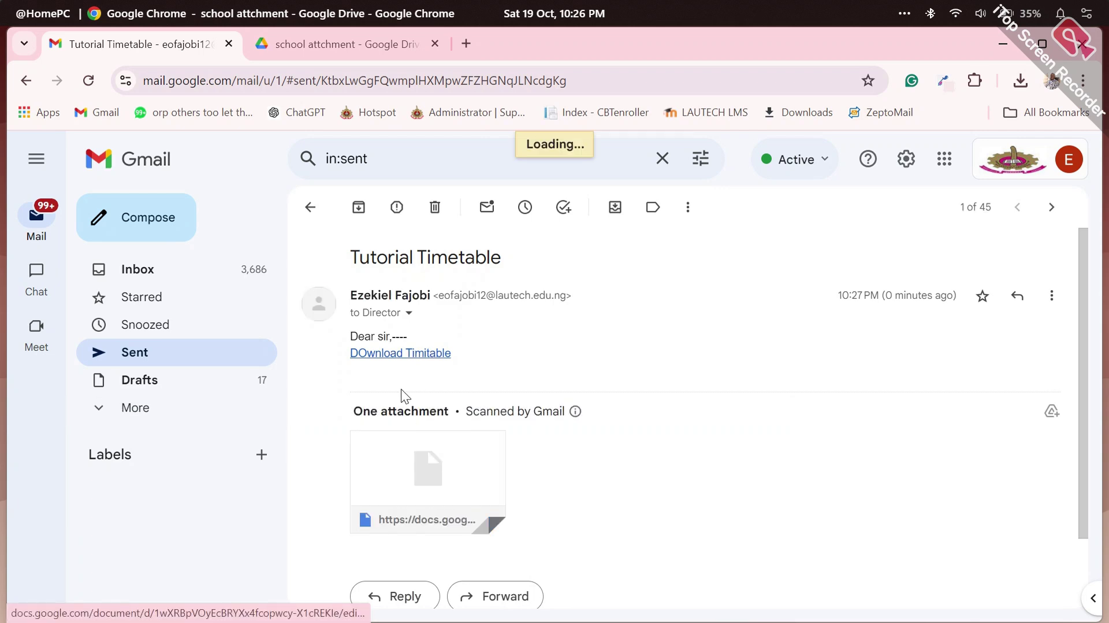
Step: Preview the attached timetable document in the sent email, close it, and return to Inbox
{"action": "left_click", "coordinate": [409, 466]}
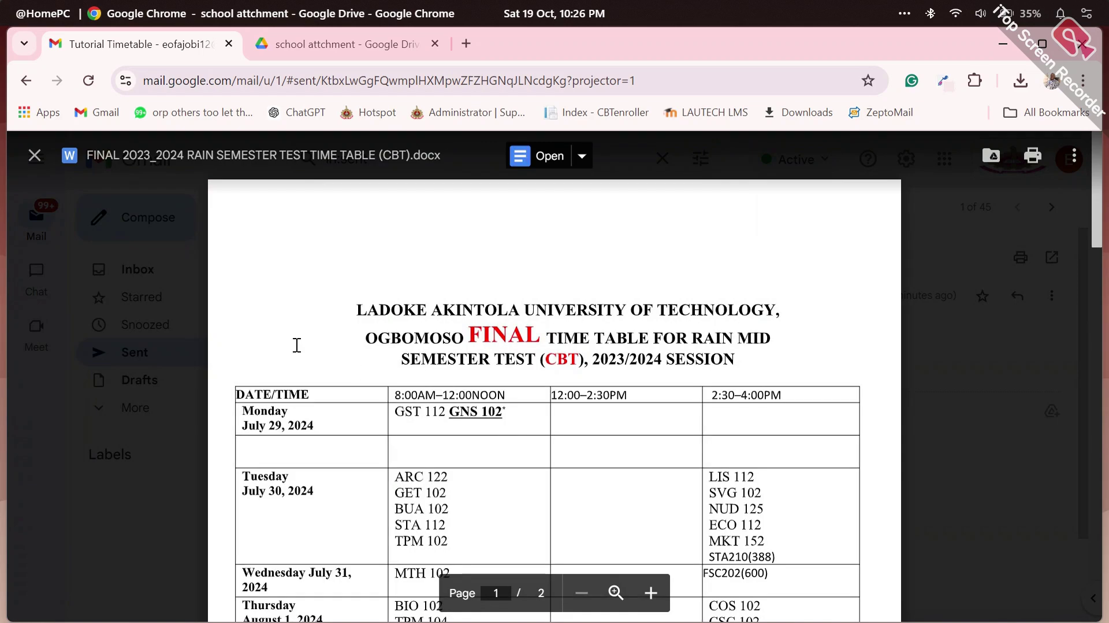
{"action": "left_click", "coordinate": [34, 155]}
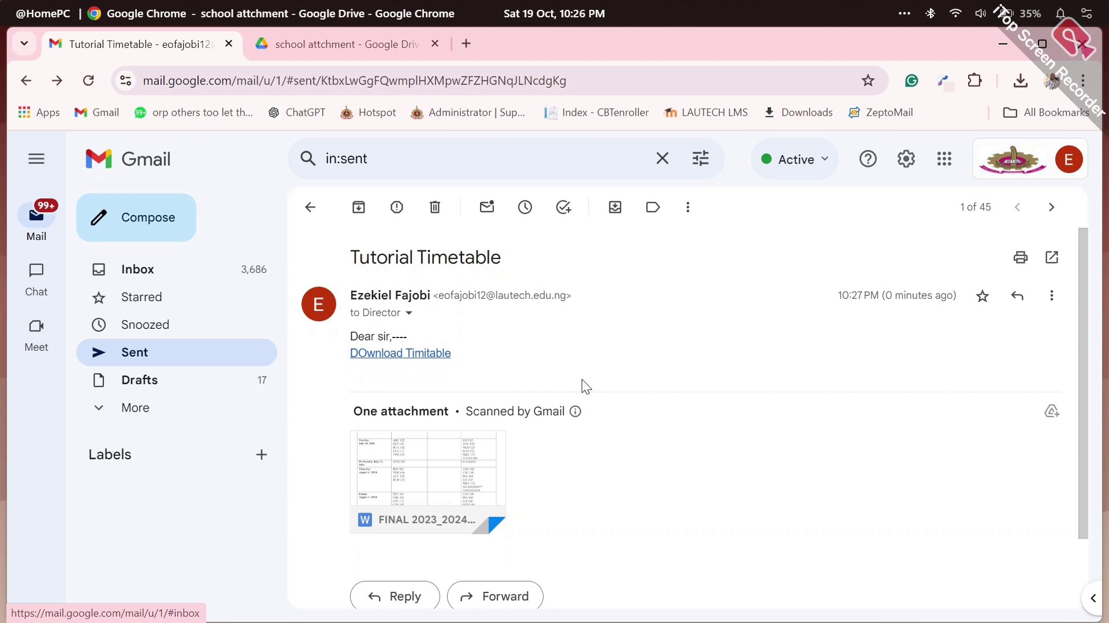
{"action": "left_click", "coordinate": [136, 274]}
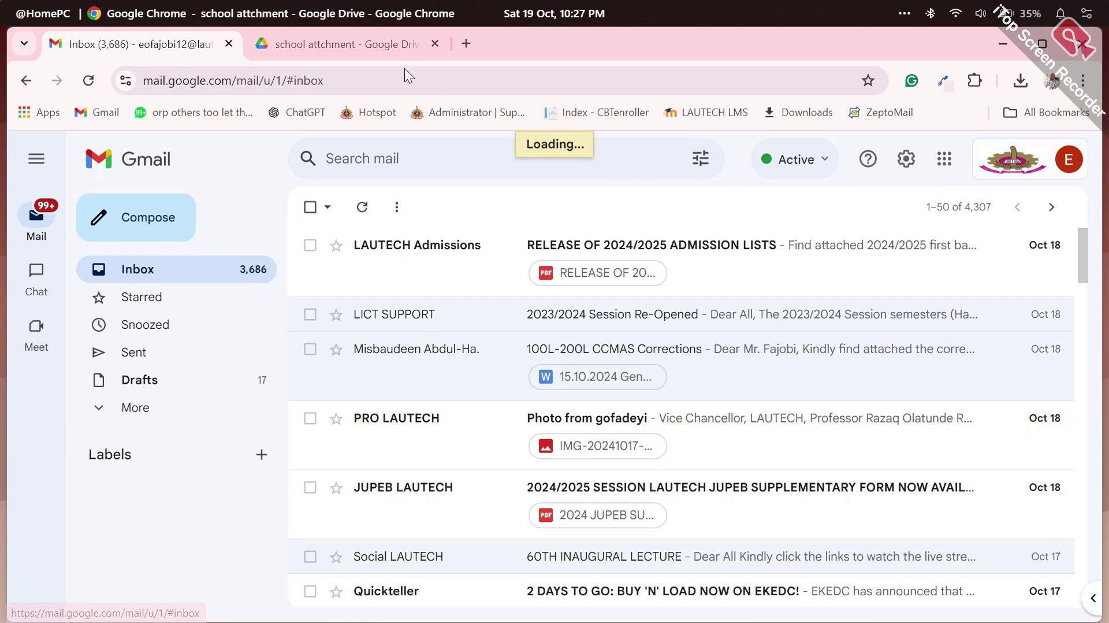
Step: Go back to the Google Drive tab and open the Home page
{"action": "left_click", "coordinate": [311, 43]}
{"action": "left_click", "coordinate": [61, 275]}
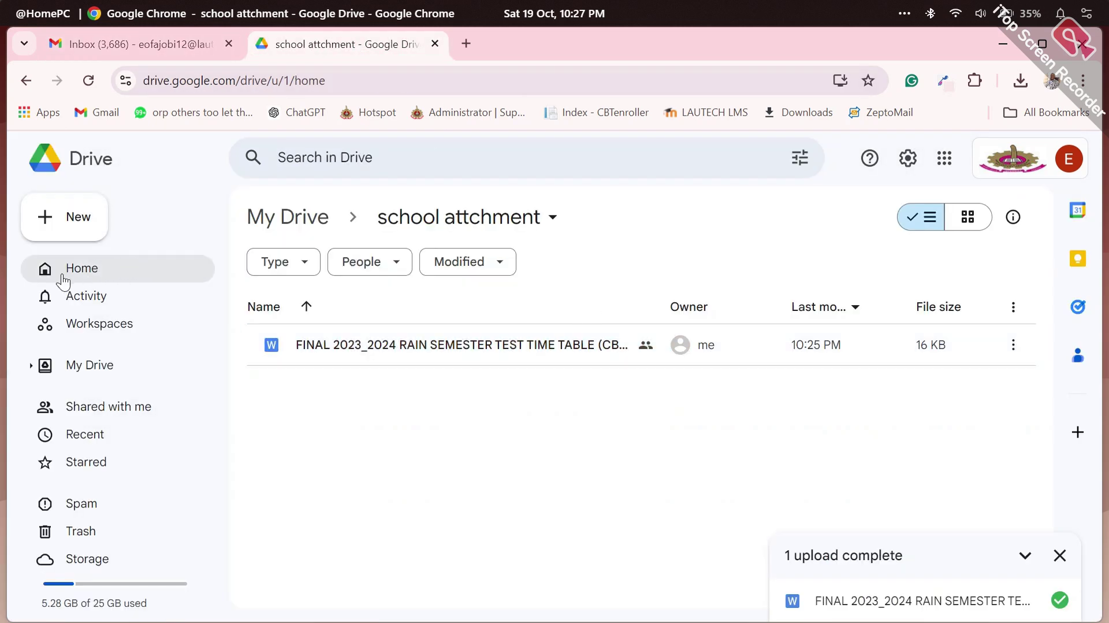